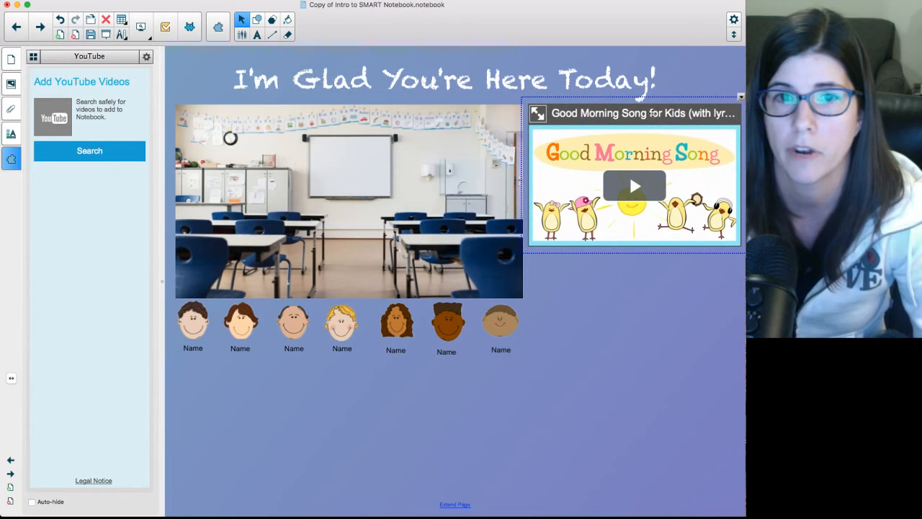
# Nudge the Good Morning Song video slightly lower beneath the page title and open page 3, the number chart.
pyautogui.click(604, 286)
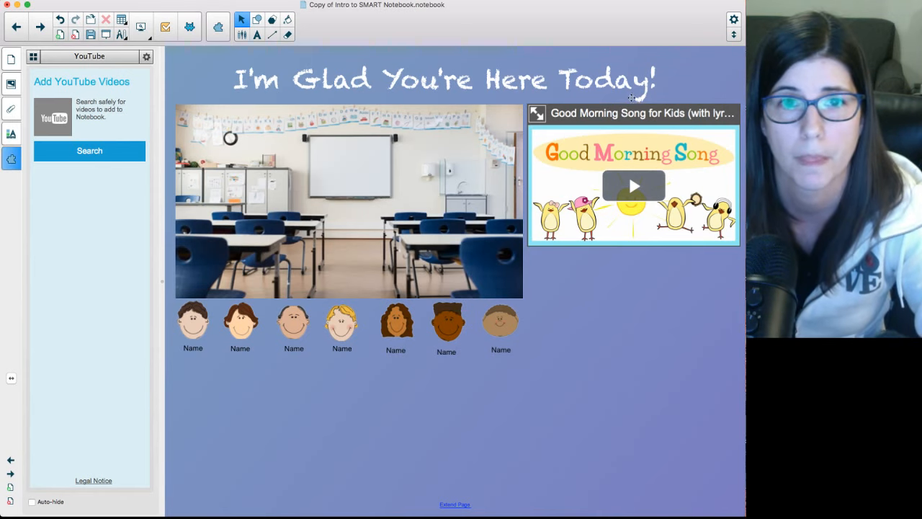
pyautogui.moveTo(640, 112); pyautogui.dragTo(640, 115)
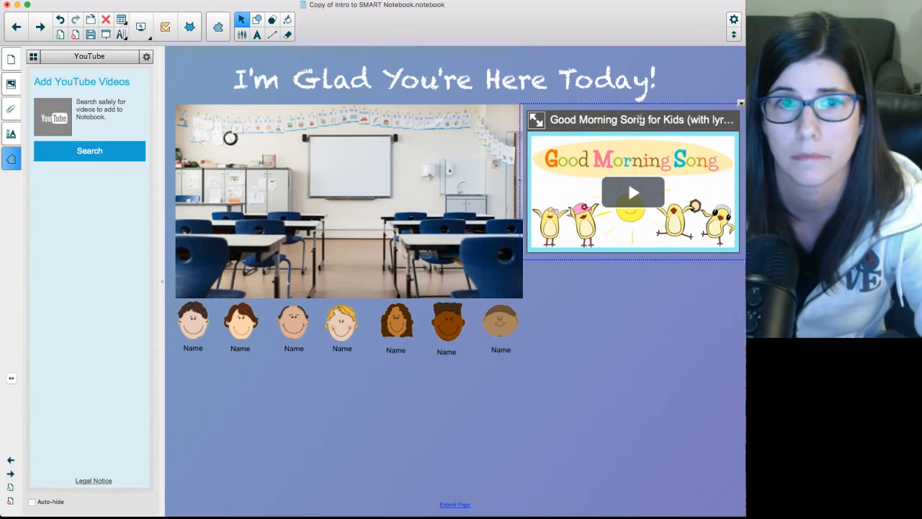
pyautogui.click(11, 59)
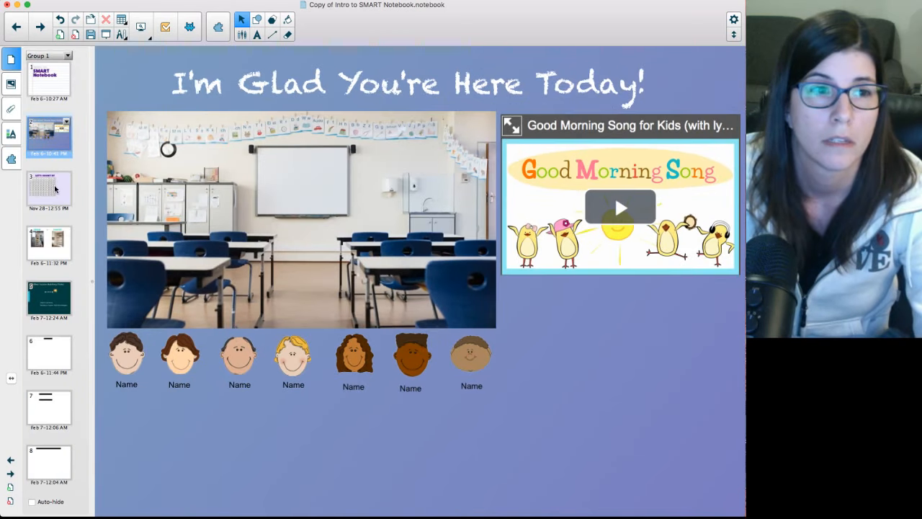
pyautogui.click(52, 189)
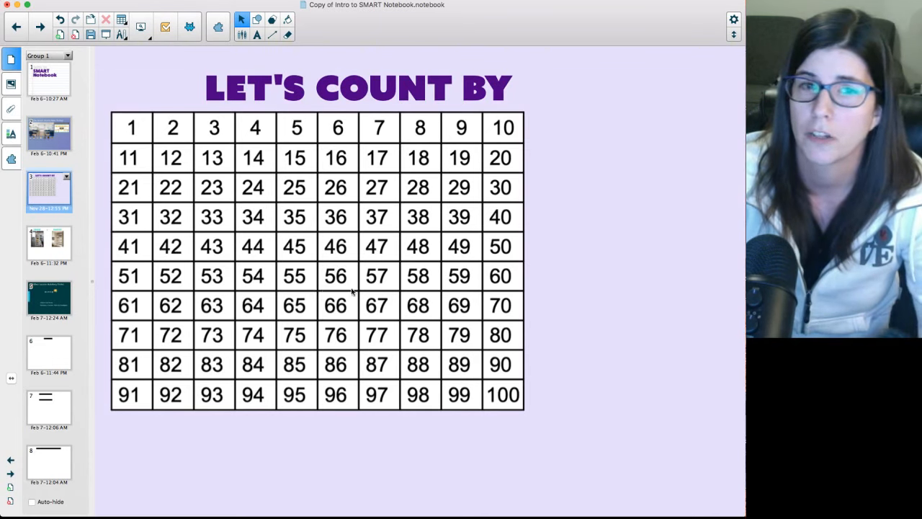
# Try circling 5 and 10 on the number chart with the purple pen, and undo both marks.
pyautogui.click(247, 37)
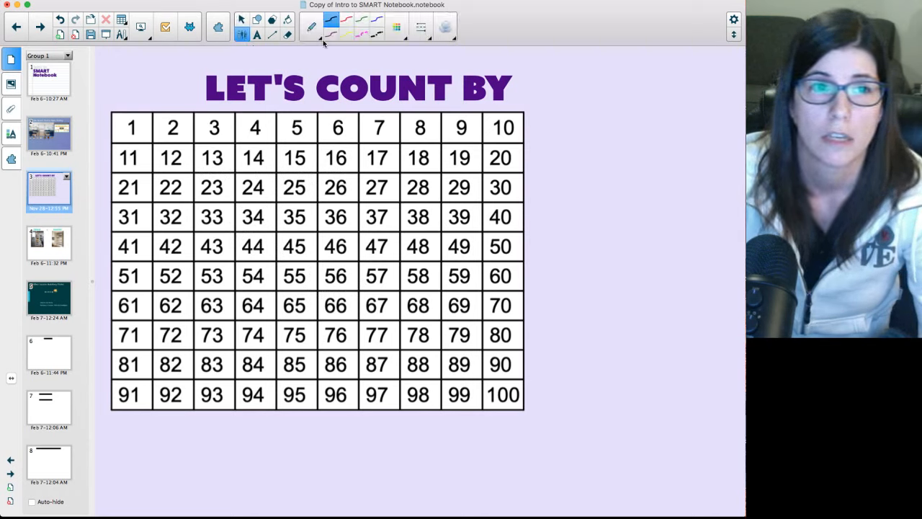
pyautogui.click(332, 36)
pyautogui.moveTo(296, 108)
pyautogui.mouseDown()
pyautogui.moveTo(288, 130)
pyautogui.moveTo(298, 104)
pyautogui.mouseUp()
pyautogui.moveTo(513, 108)
pyautogui.mouseDown()
pyautogui.moveTo(517, 133)
pyautogui.moveTo(505, 106)
pyautogui.mouseUp()
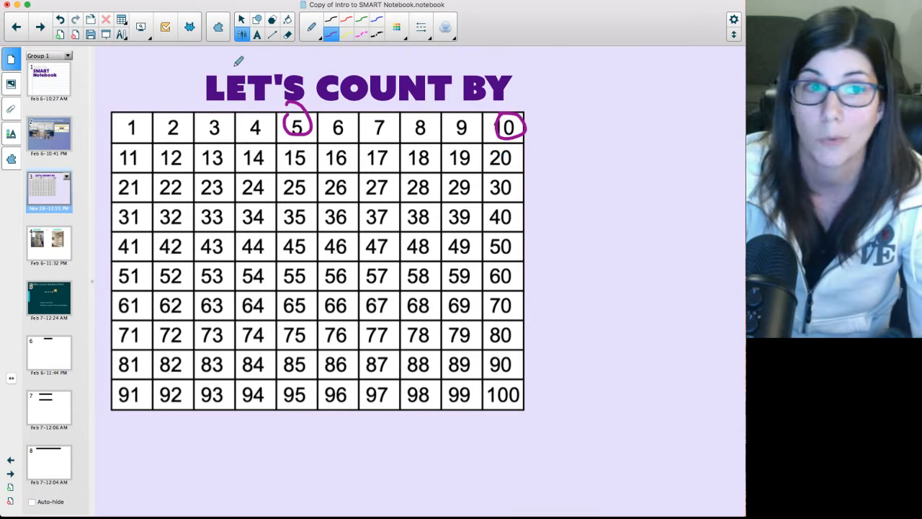
pyautogui.click(60, 20)
pyautogui.click(60, 20)
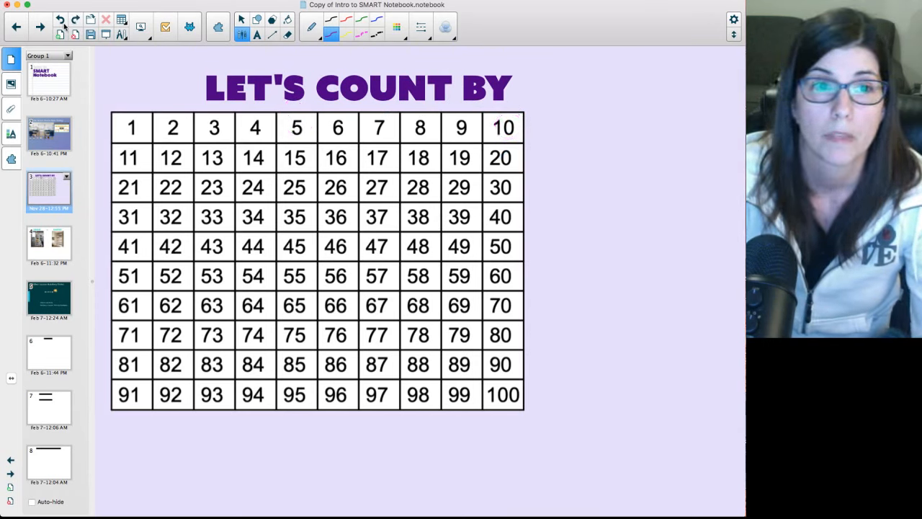
pyautogui.click(242, 20)
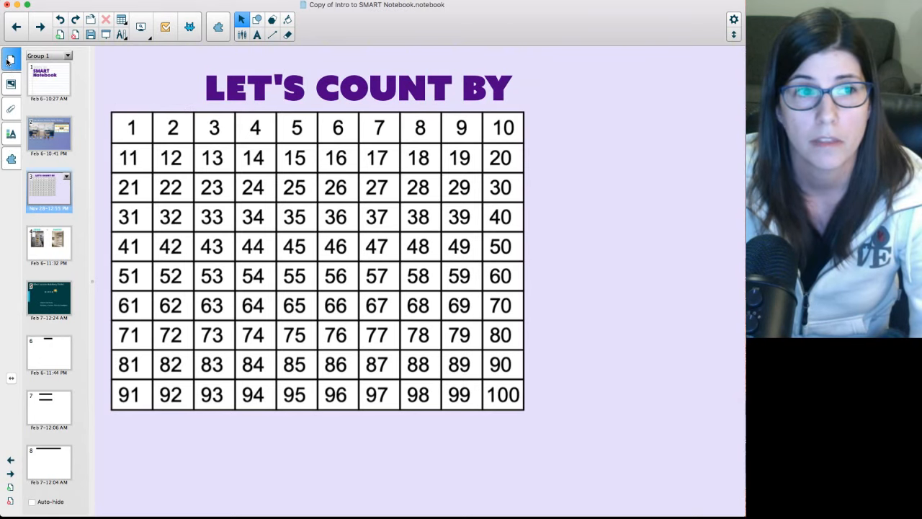
# Search the Gallery for "spinner".
pyautogui.click(11, 85)
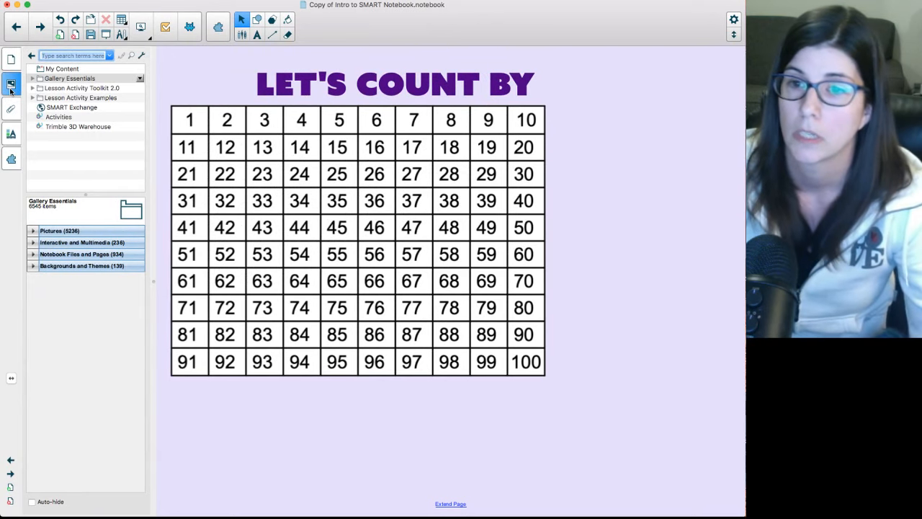
pyautogui.click(50, 55)
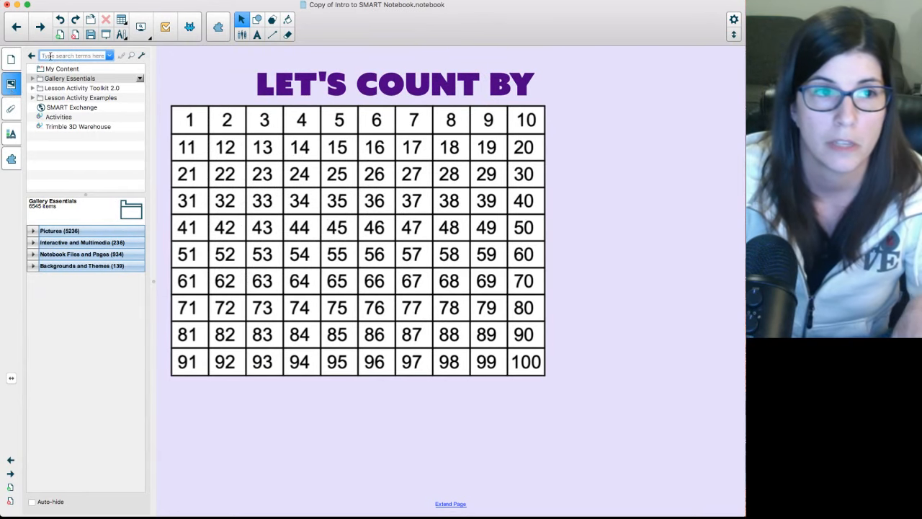
pyautogui.moveTo(42, 56); pyautogui.dragTo(108, 58)
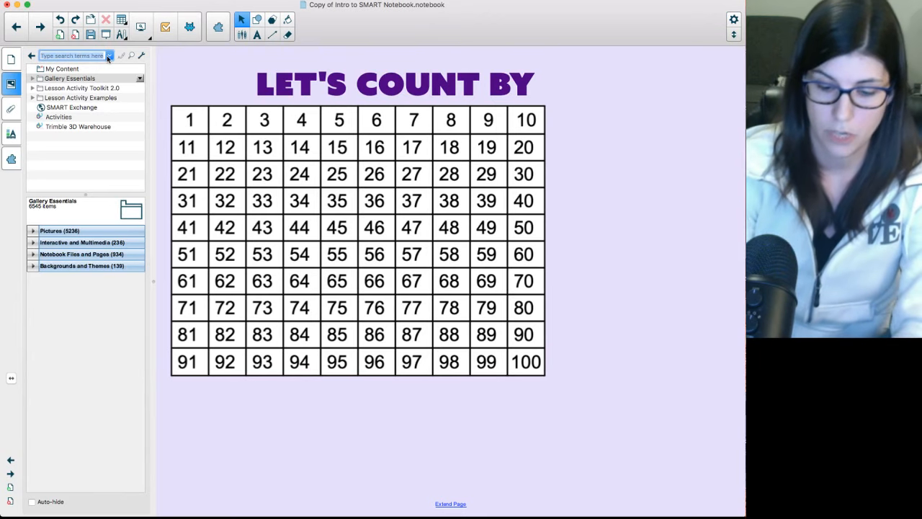
pyautogui.press('BackSpace')
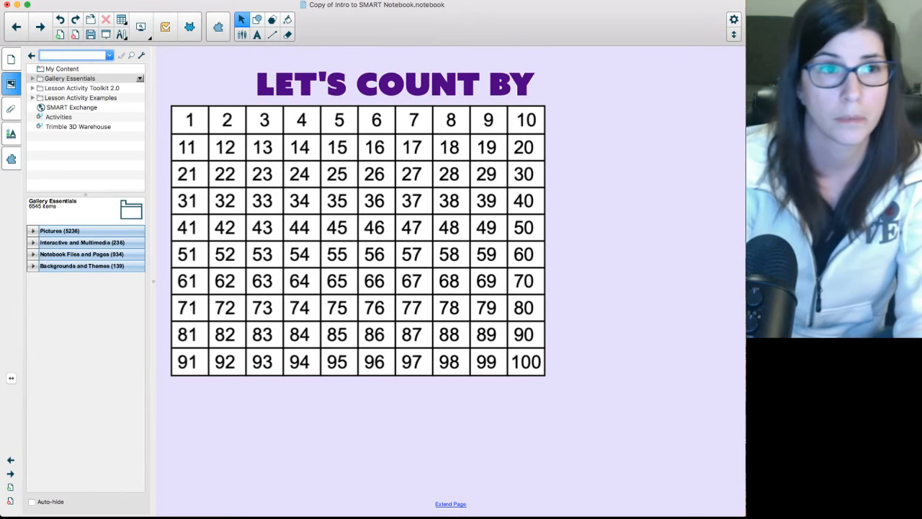
pyautogui.write('sc')
pyautogui.write('inner')
pyautogui.press('Return')
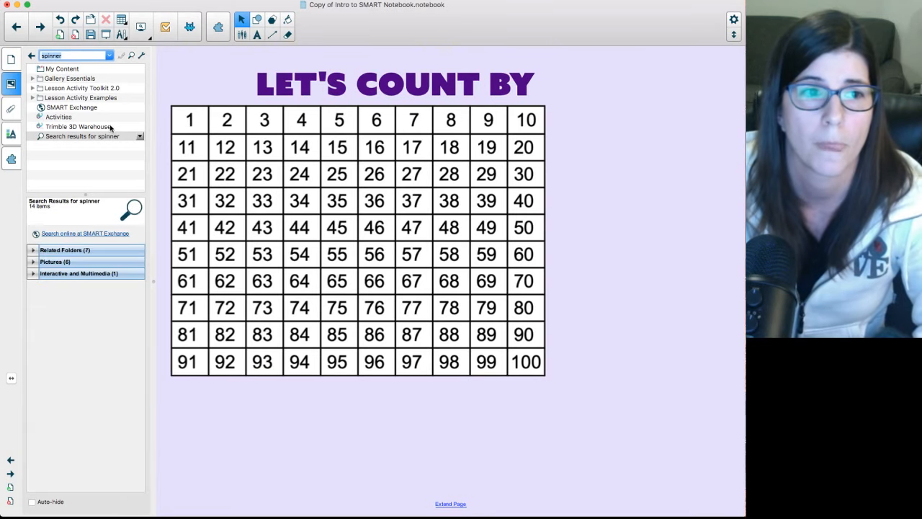
# Add the interactive Spinner from the search results to the right of the number chart and test-spin it.
pyautogui.click(33, 274)
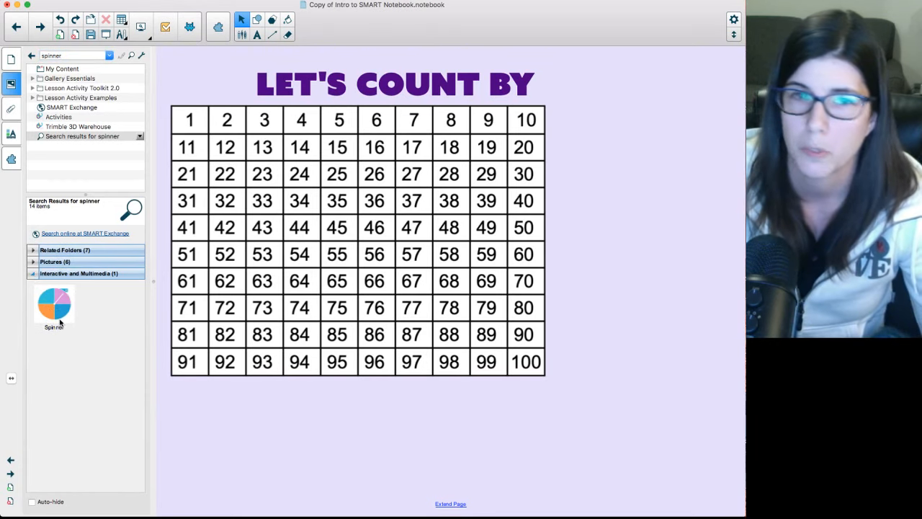
pyautogui.moveTo(56, 309); pyautogui.dragTo(634, 163)
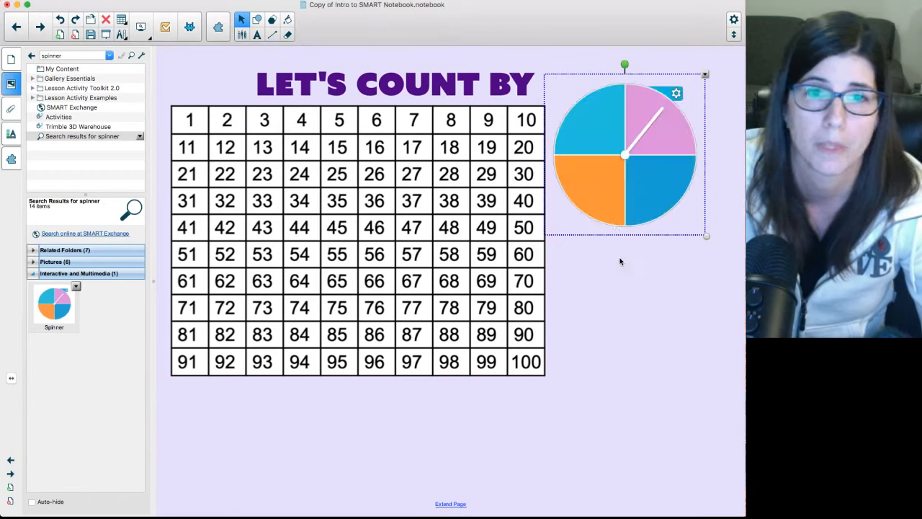
pyautogui.click(637, 189)
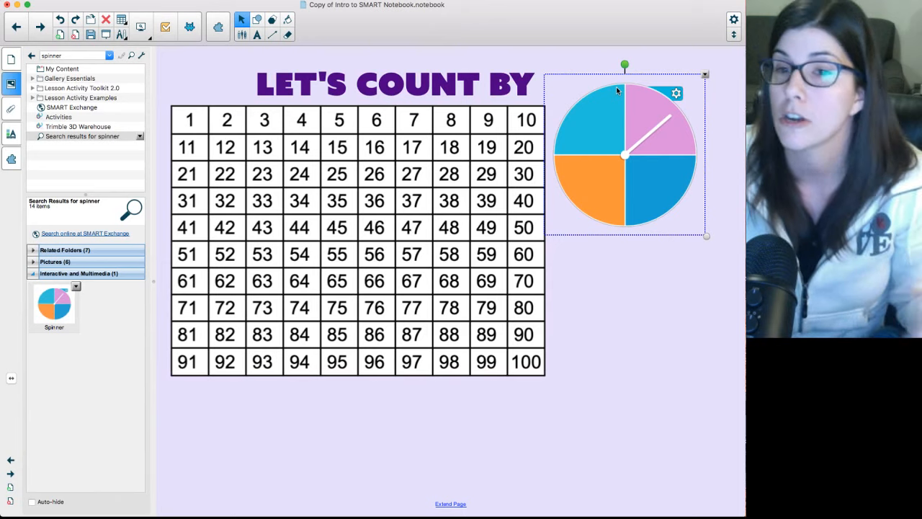
# Label the spinner's segments 10, 5 and 2, and remove the fourth segment.
pyautogui.click(676, 95)
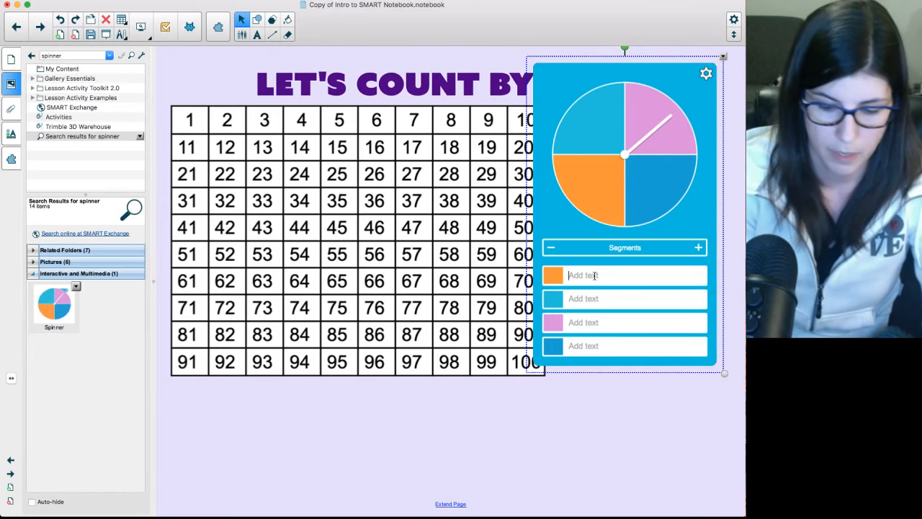
pyautogui.write('10')
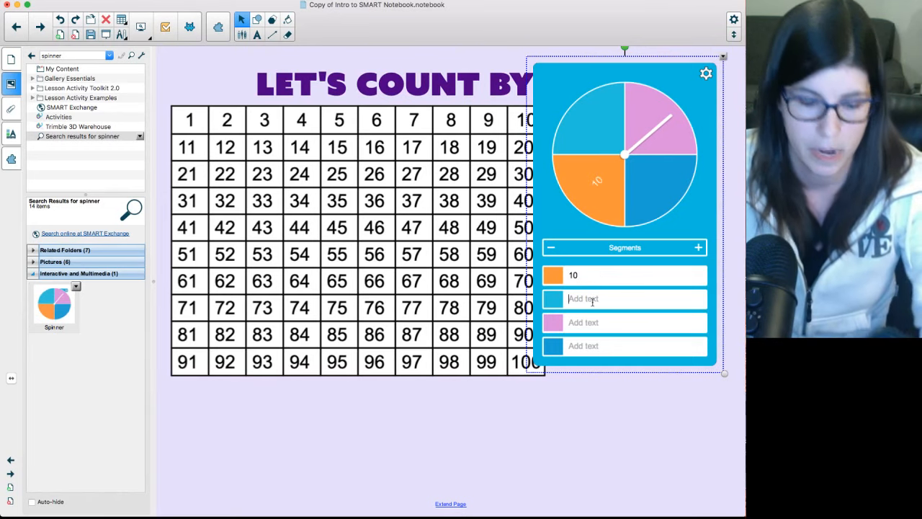
pyautogui.write('5')
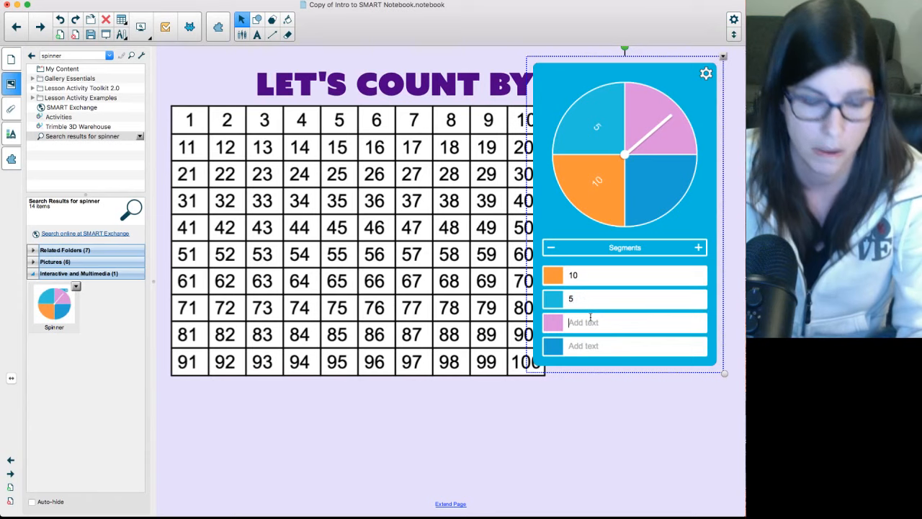
pyautogui.click(591, 321)
pyautogui.write('2')
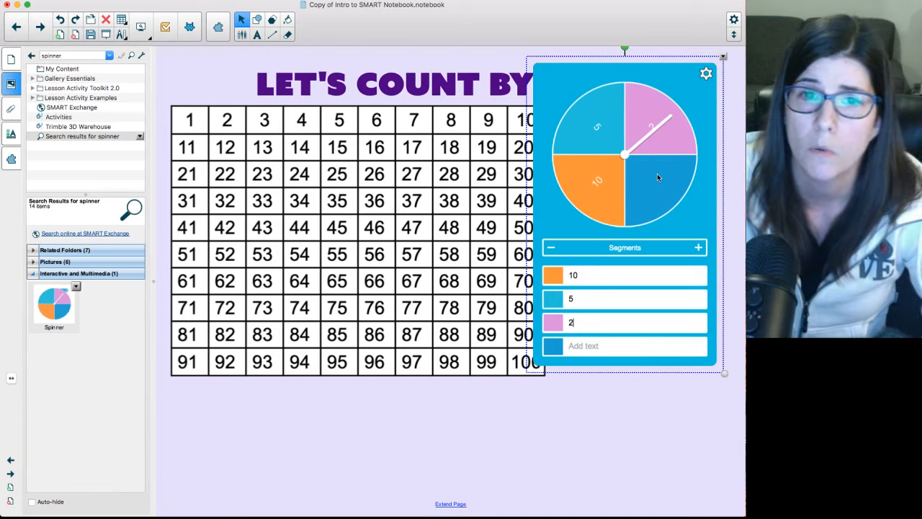
pyautogui.click(552, 250)
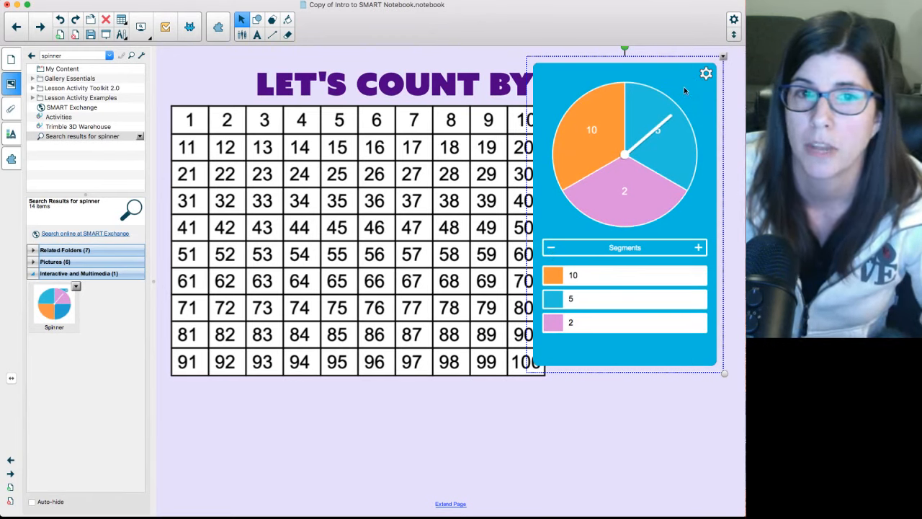
pyautogui.click(708, 76)
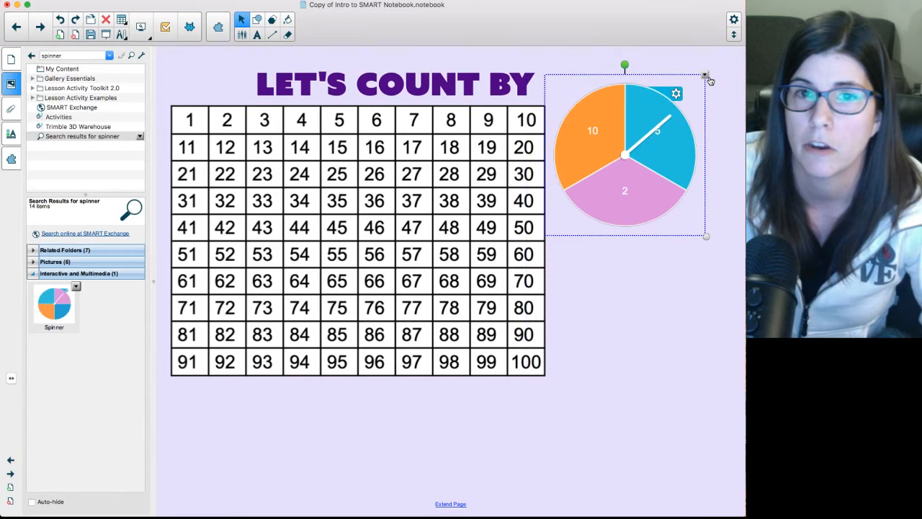
# Spin the finished spinner once as a test and lock it on the page.
pyautogui.click(677, 160)
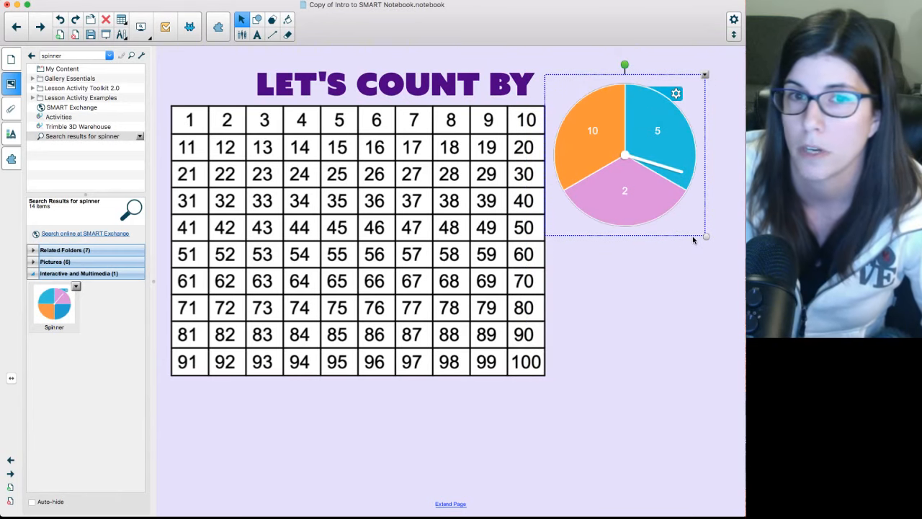
pyautogui.click(705, 76)
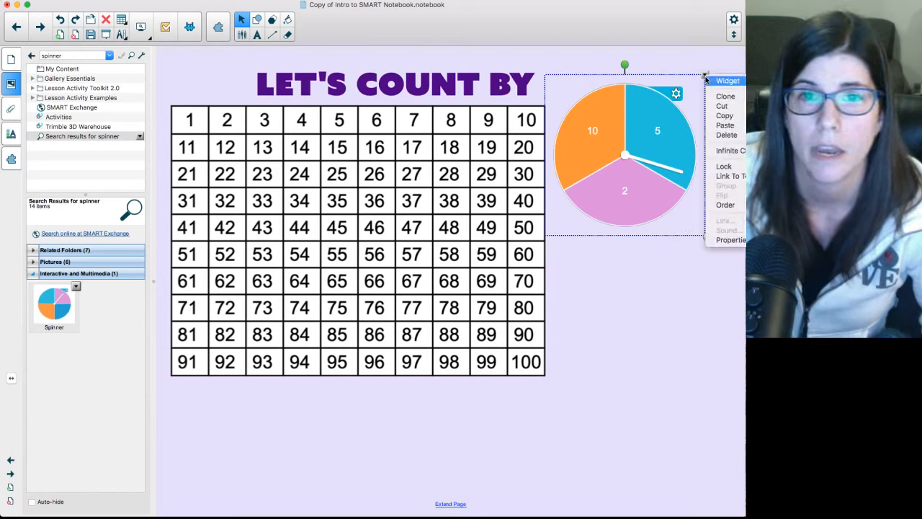
pyautogui.click(724, 166)
pyautogui.click(677, 299)
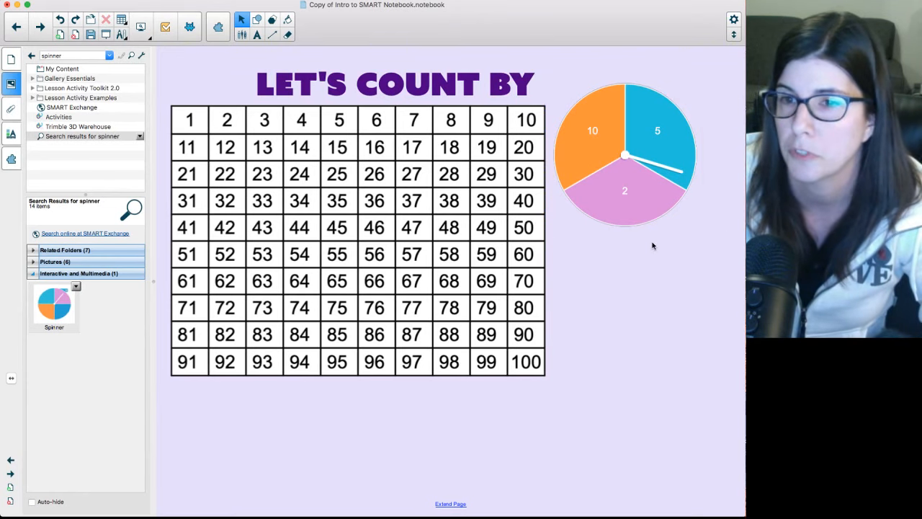
# Draw a small unfilled black circle just below the spinner, near the number chart's right edge.
pyautogui.click(257, 21)
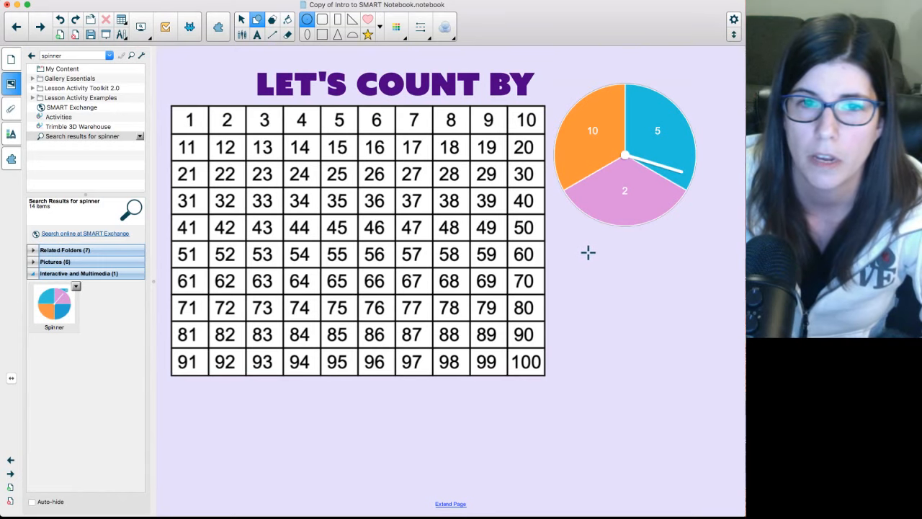
pyautogui.moveTo(589, 253); pyautogui.dragTo(594, 256)
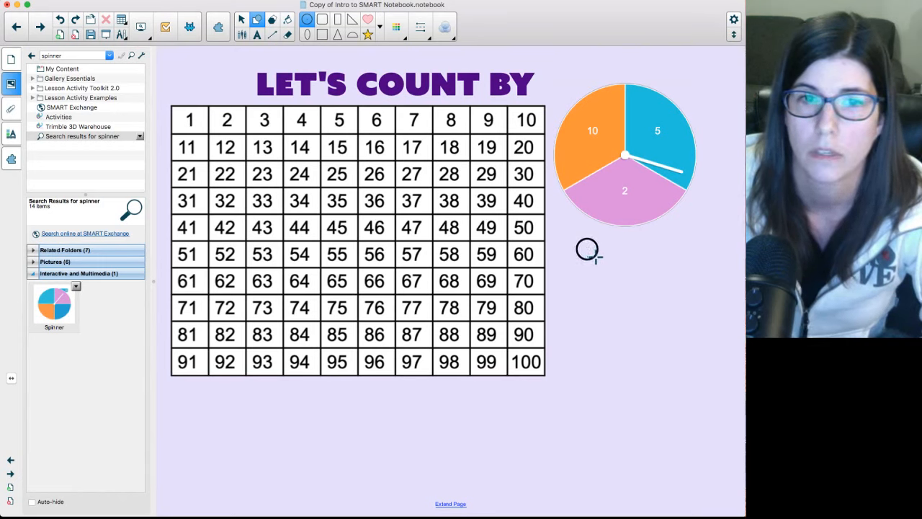
pyautogui.click(241, 19)
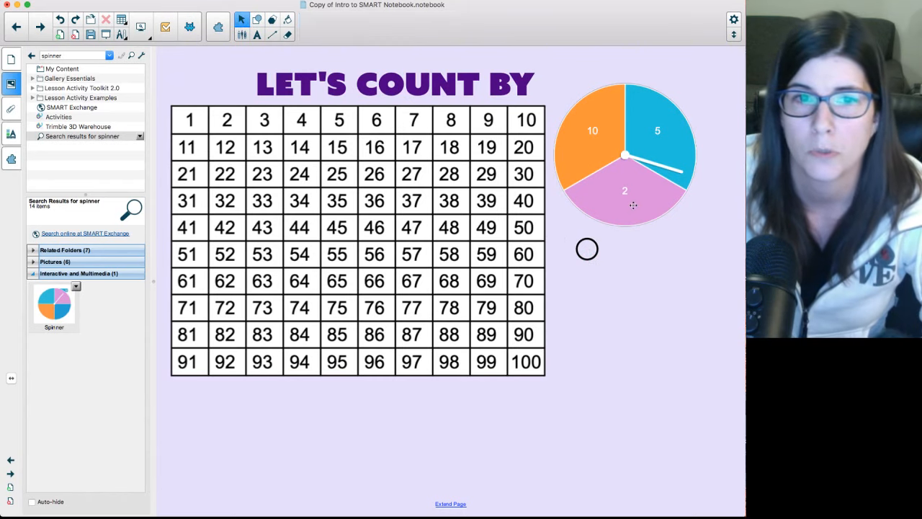
pyautogui.click(597, 253)
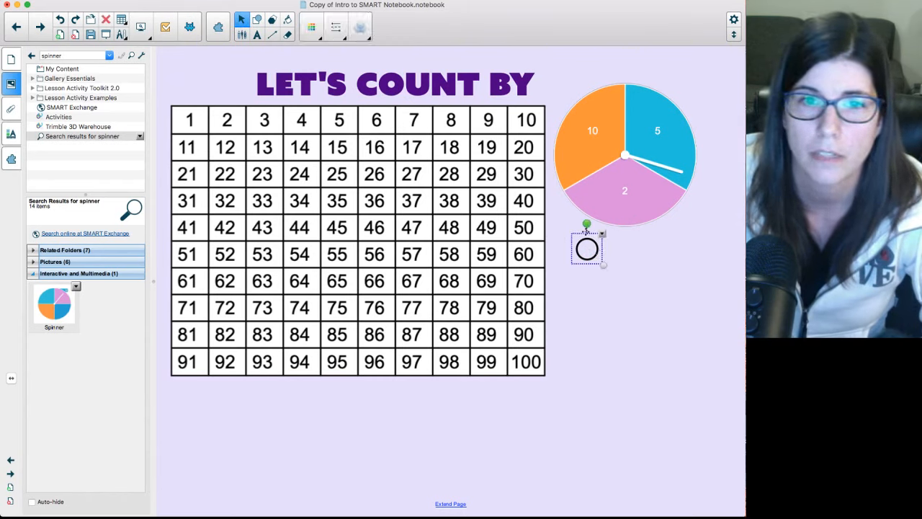
pyautogui.moveTo(597, 253)
pyautogui.mouseDown()
pyautogui.moveTo(540, 120)
pyautogui.moveTo(595, 248)
pyautogui.mouseUp()
# Clone the small circle twice to make three identical circles.
pyautogui.click(605, 238)
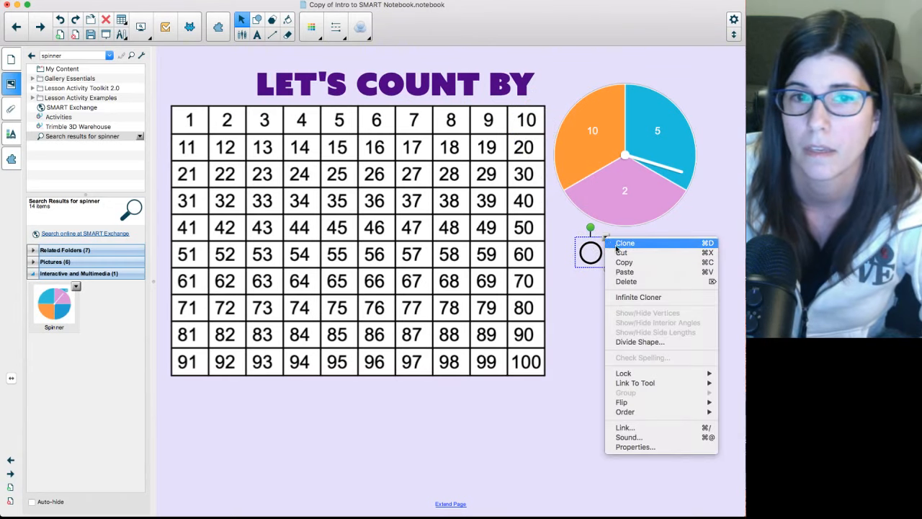
pyautogui.click(623, 243)
pyautogui.click(627, 259)
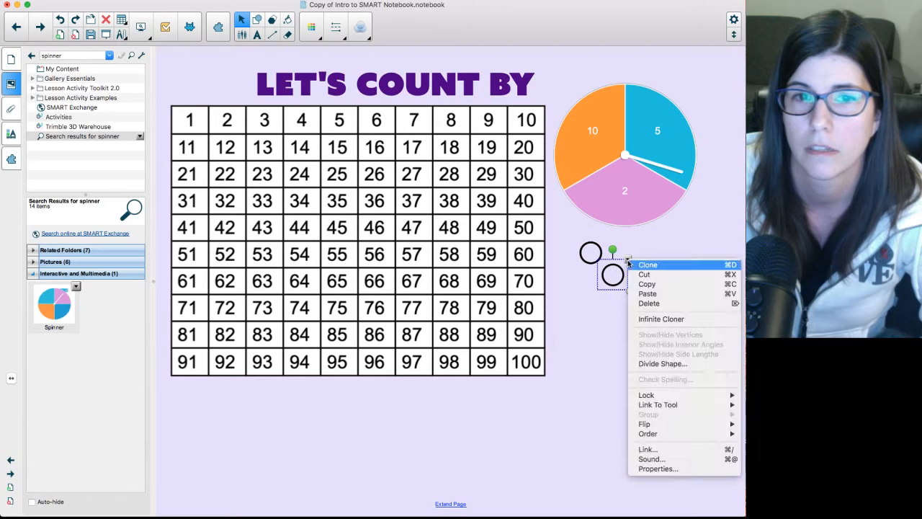
pyautogui.click(649, 265)
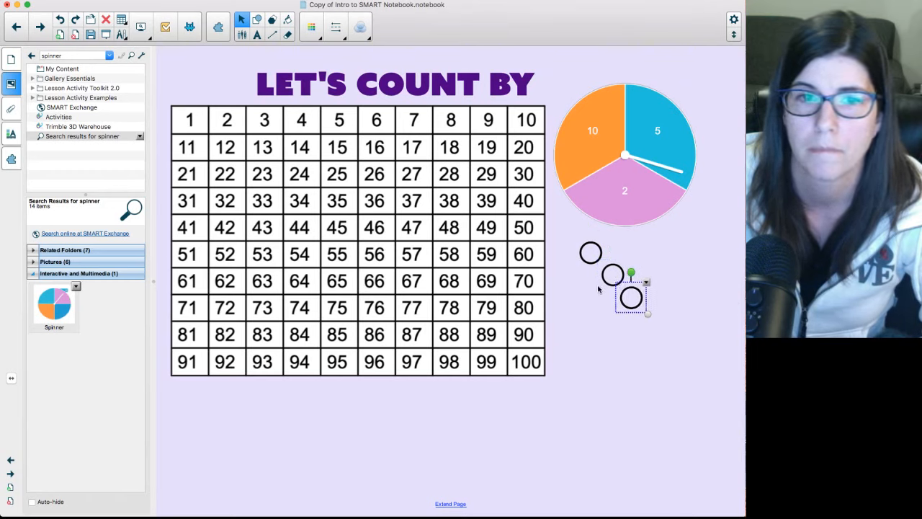
# Arrange the cloned circles in an evenly spaced vertical column under the first circle, and select the first circle.
pyautogui.moveTo(628, 301)
pyautogui.mouseDown()
pyautogui.moveTo(588, 319)
pyautogui.moveTo(592, 331)
pyautogui.mouseUp()
pyautogui.click(611, 281)
pyautogui.moveTo(611, 281); pyautogui.dragTo(586, 301)
pyautogui.click(600, 332)
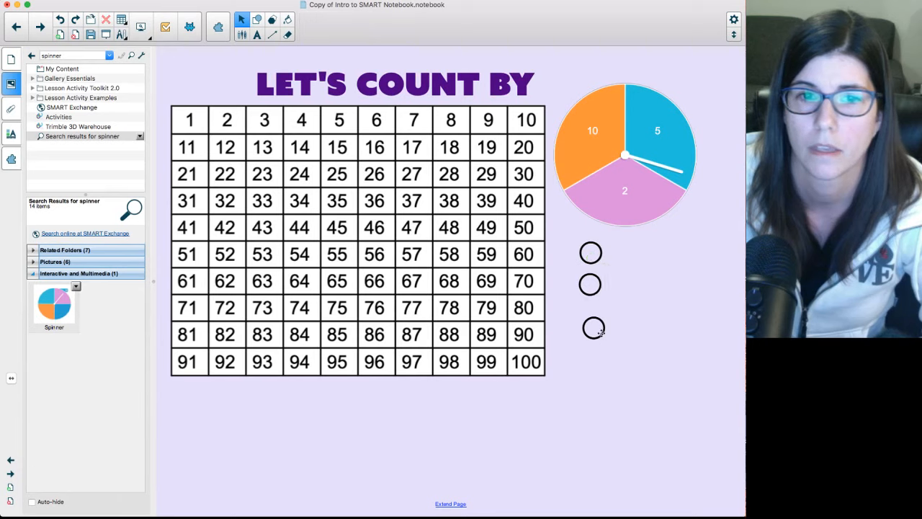
pyautogui.moveTo(599, 334); pyautogui.dragTo(596, 321)
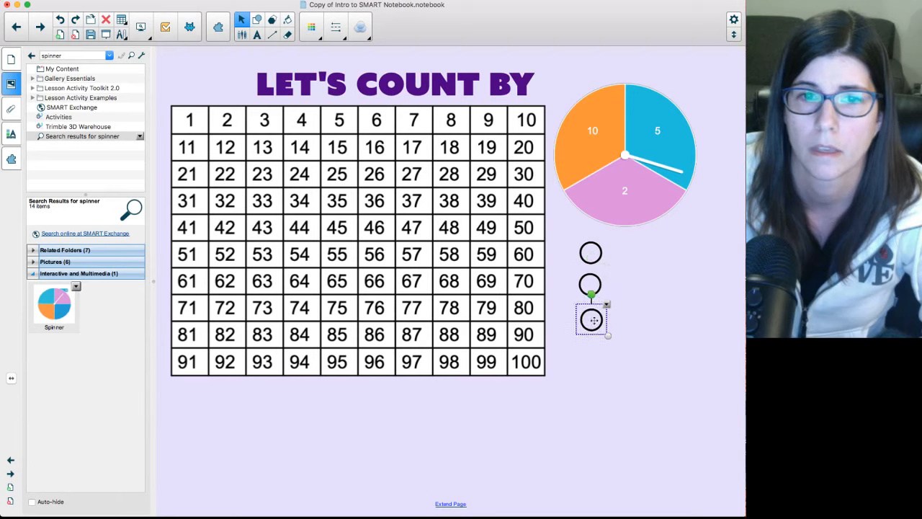
pyautogui.click(592, 261)
pyautogui.click(592, 259)
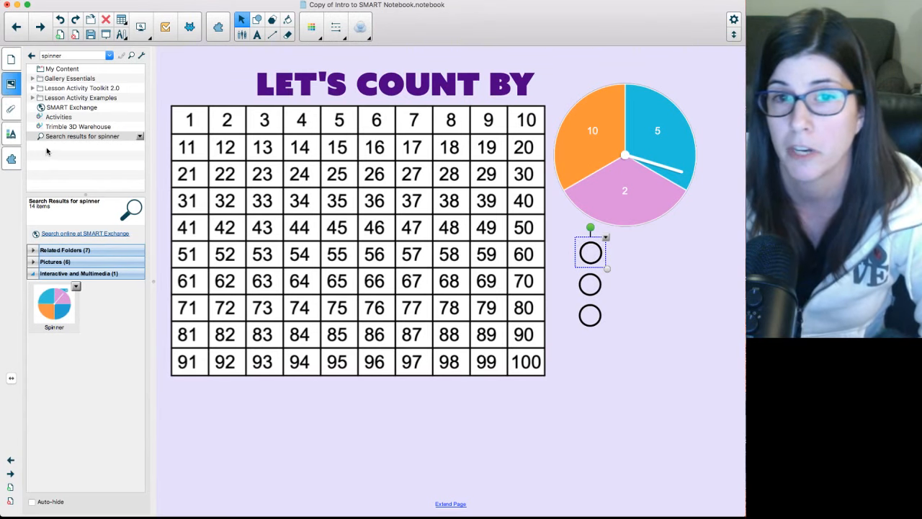
# Give the first circle a solid orange fill sampled from the spinner's 10 section.
pyautogui.click(10, 136)
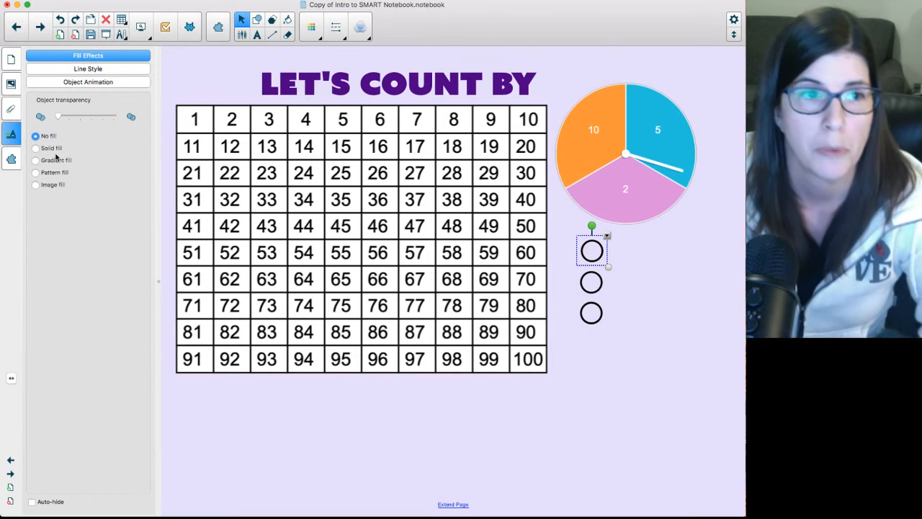
pyautogui.click(35, 148)
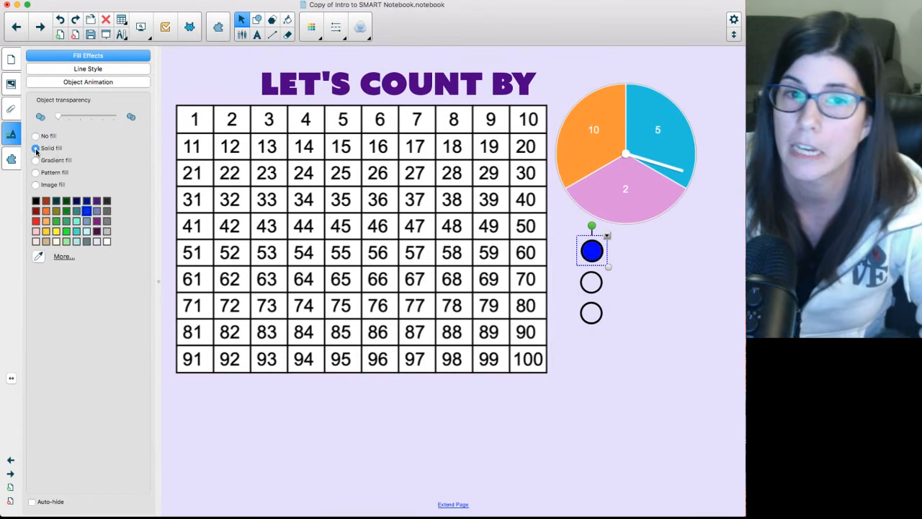
pyautogui.click(38, 257)
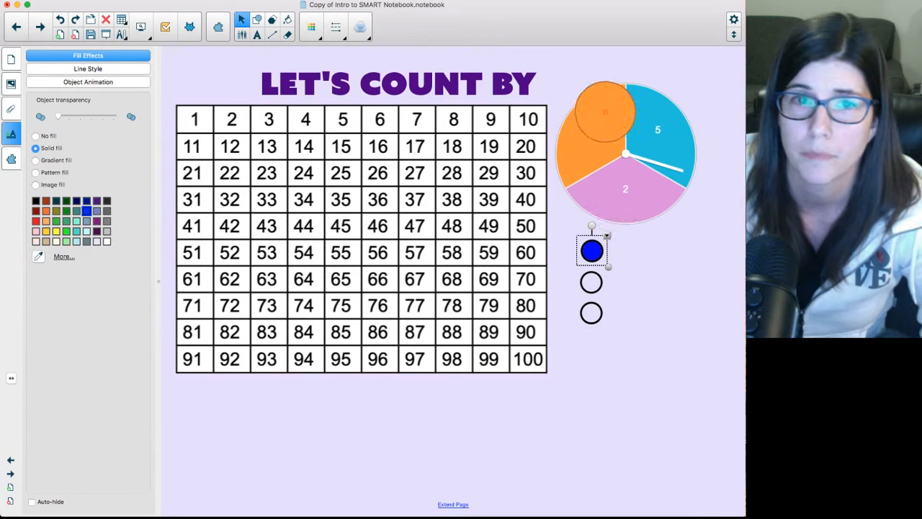
pyautogui.click(604, 115)
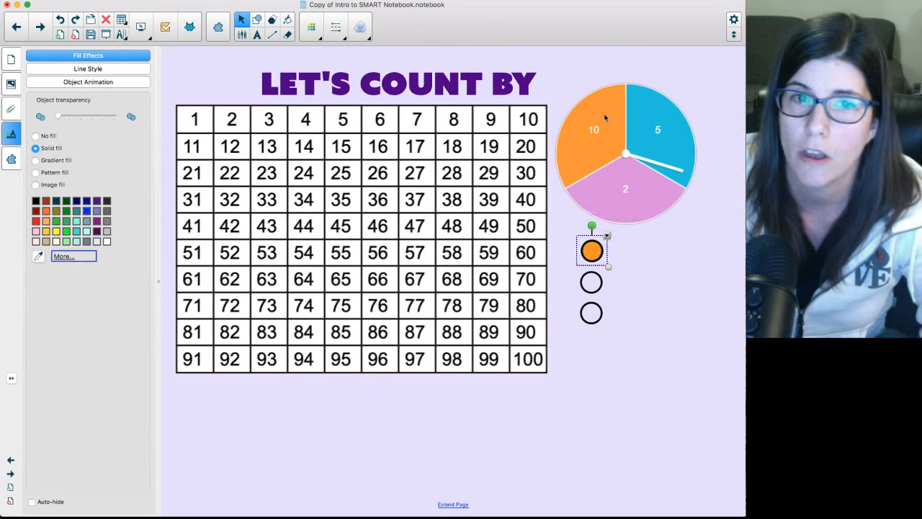
# Give the middle circle a solid blue fill sampled from the spinner's 5 section.
pyautogui.click(597, 284)
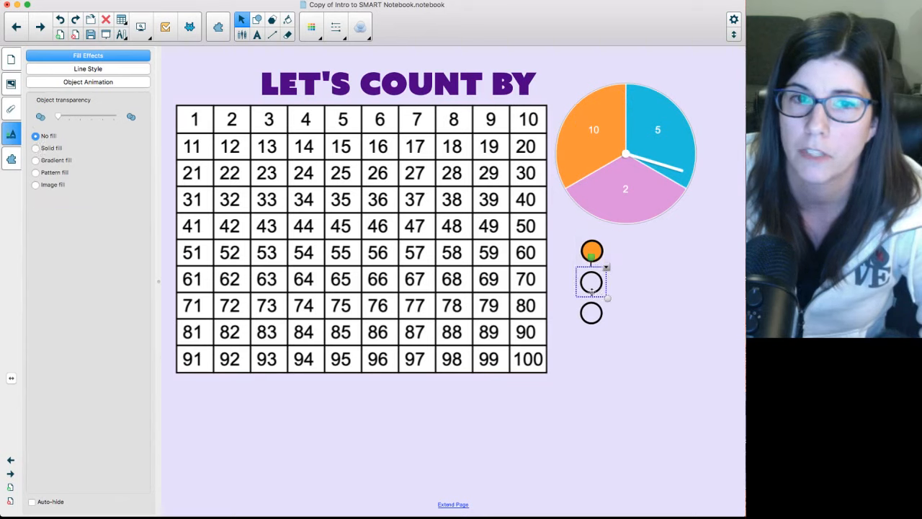
pyautogui.click(36, 149)
pyautogui.click(39, 256)
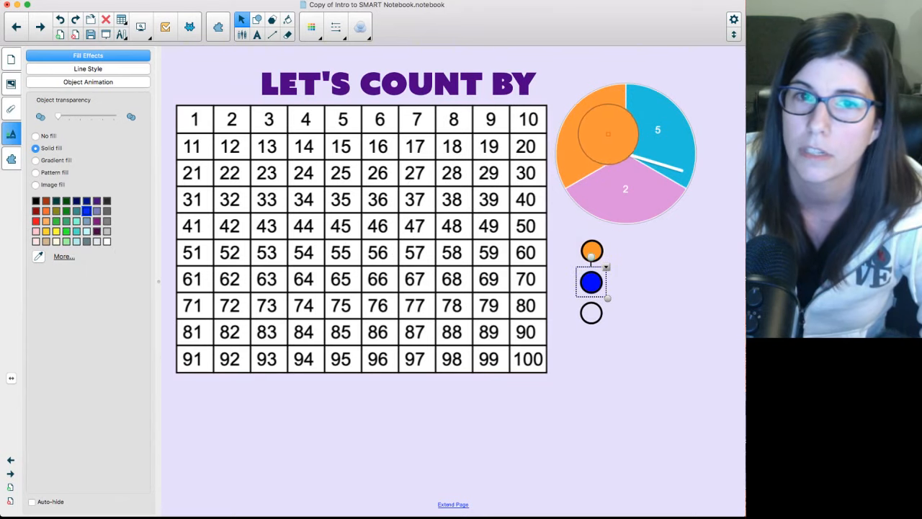
pyautogui.click(641, 108)
# Give the lowest circle a solid pink fill sampled from the spinner's 2 section.
pyautogui.click(592, 312)
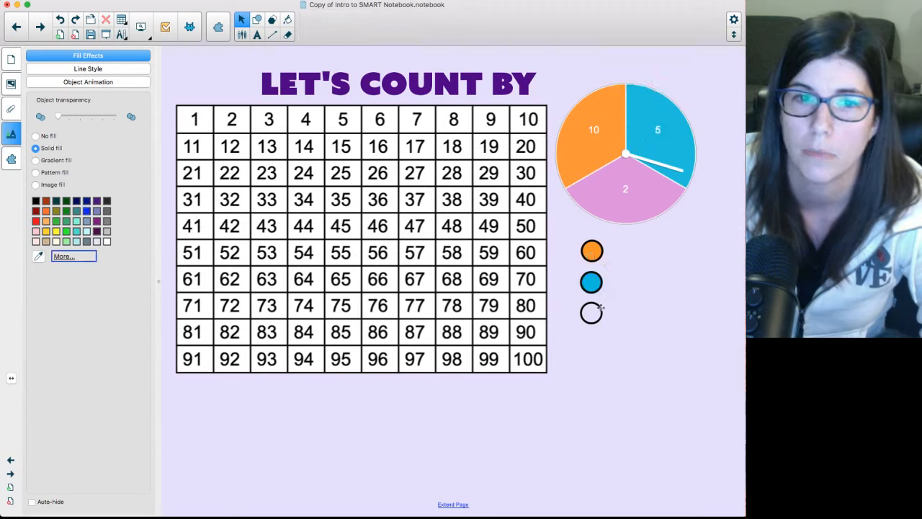
pyautogui.click(37, 149)
pyautogui.click(39, 258)
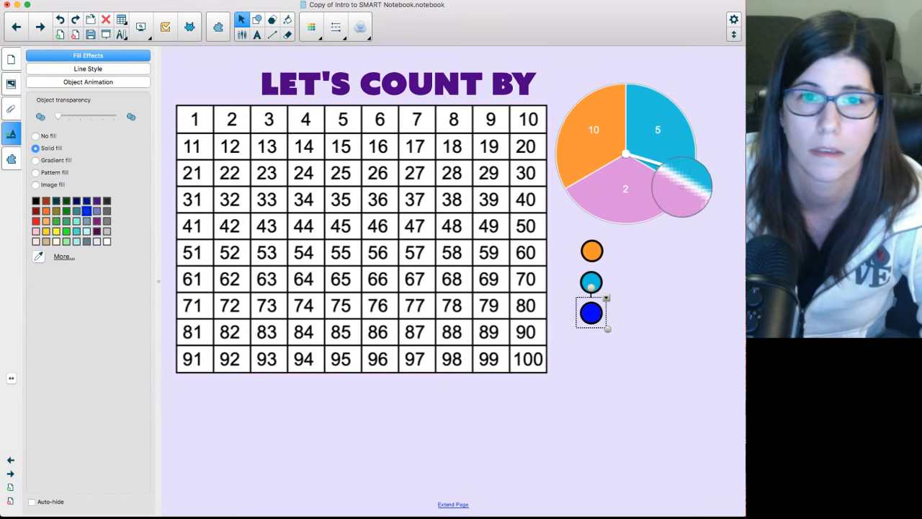
pyautogui.click(654, 198)
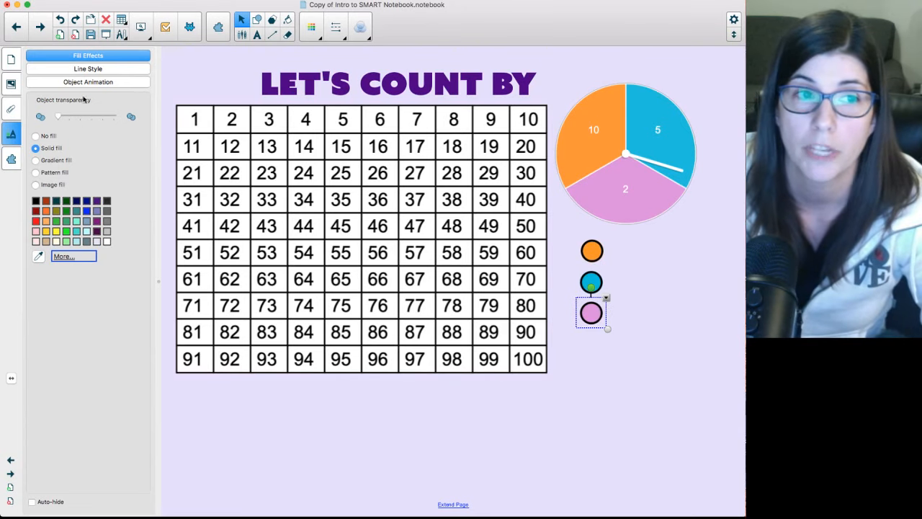
# Make all three circles partly transparent, and test the orange one over the number 10 before returning it below the spinner.
pyautogui.moveTo(60, 119); pyautogui.dragTo(80, 117)
pyautogui.click(596, 278)
pyautogui.click(597, 246)
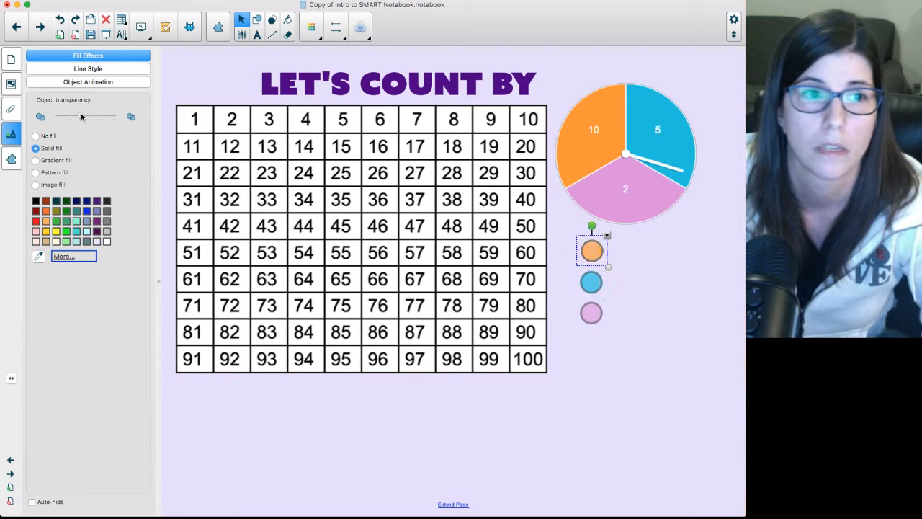
pyautogui.moveTo(582, 249); pyautogui.dragTo(528, 120)
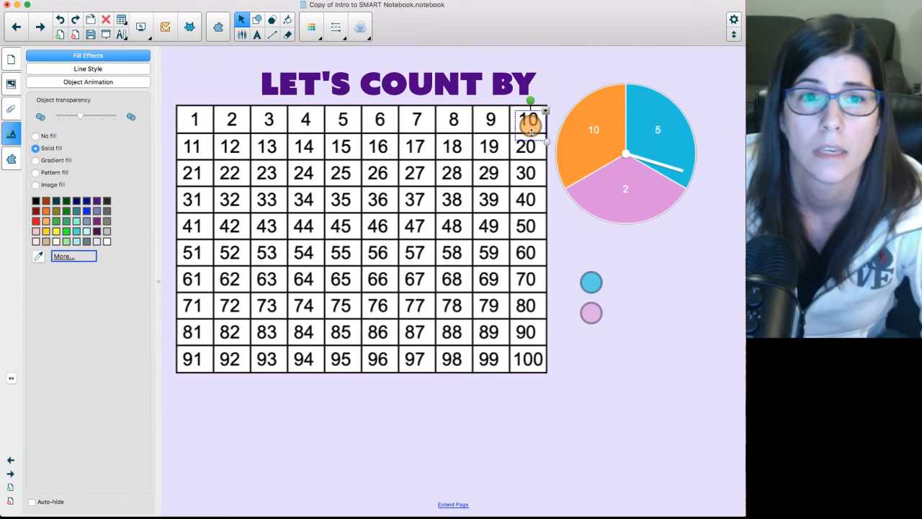
pyautogui.moveTo(528, 120); pyautogui.dragTo(588, 247)
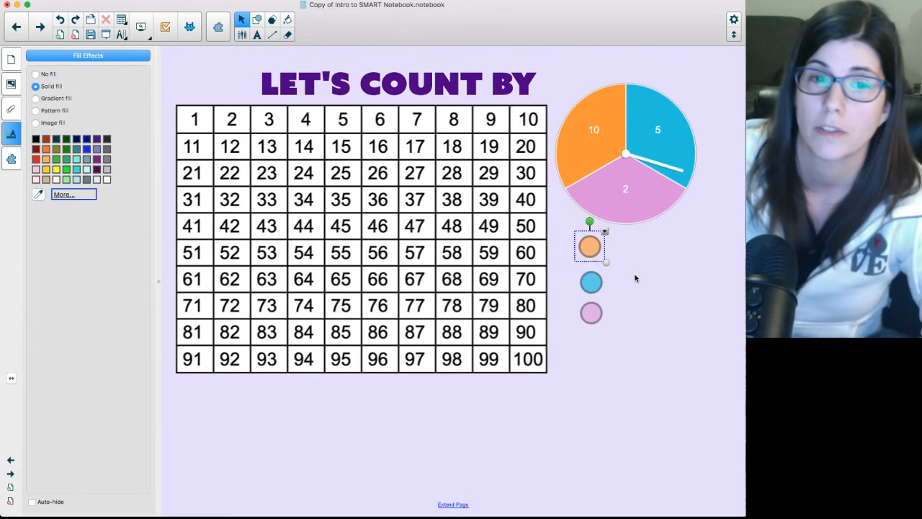
# Turn the orange, blue and pink circles into infinite cloners.
pyautogui.click(608, 234)
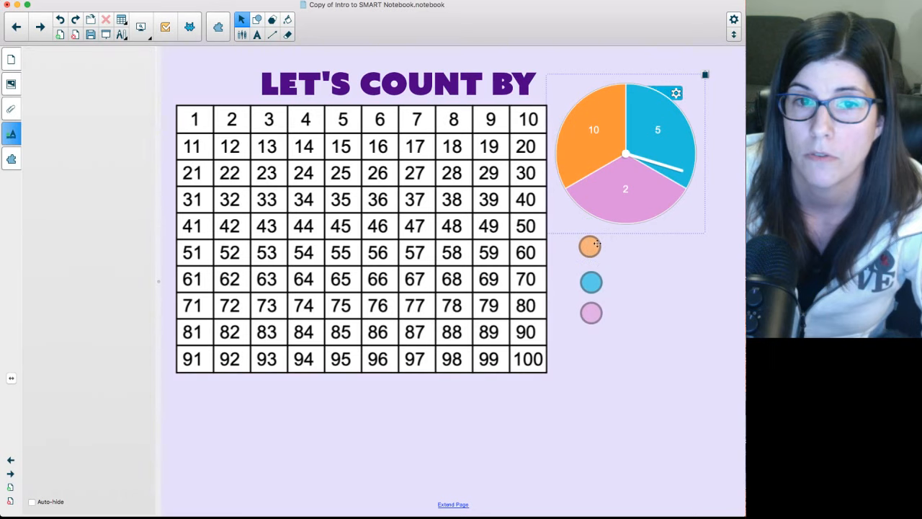
pyautogui.click(594, 245)
pyautogui.click(605, 234)
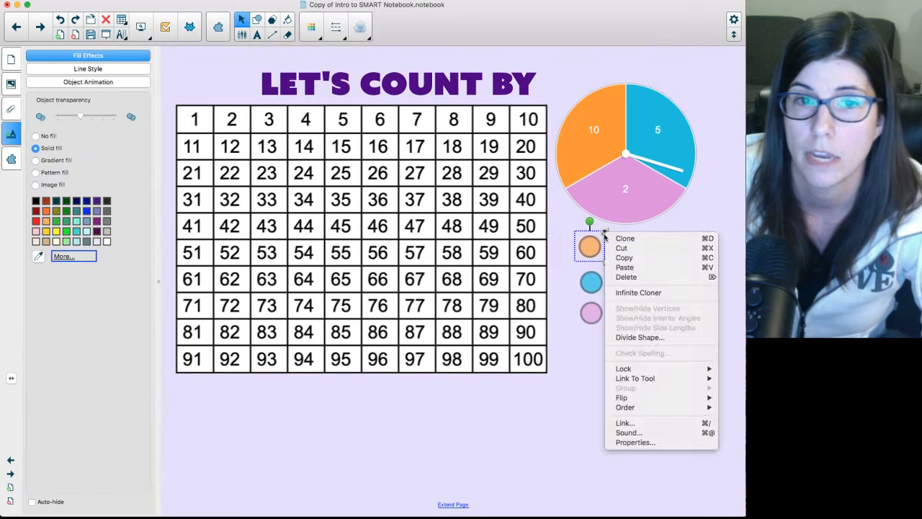
pyautogui.click(626, 293)
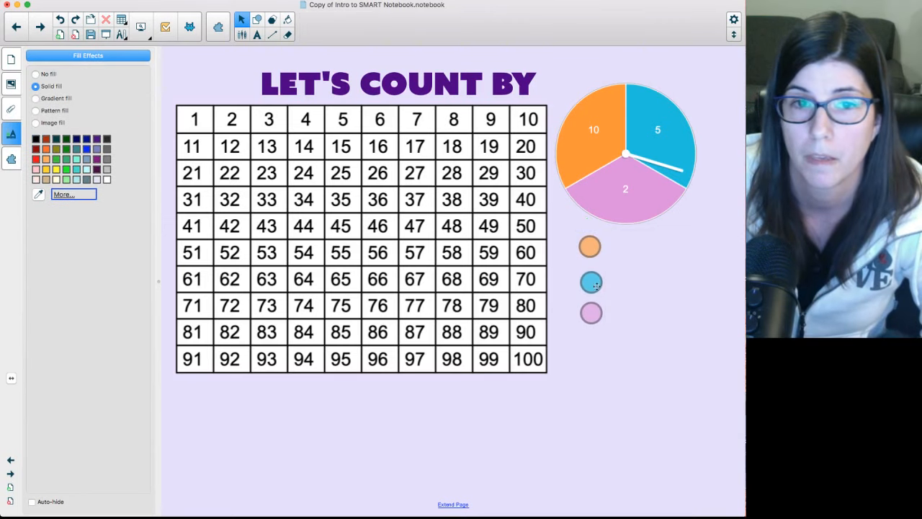
pyautogui.click(595, 285)
pyautogui.click(606, 267)
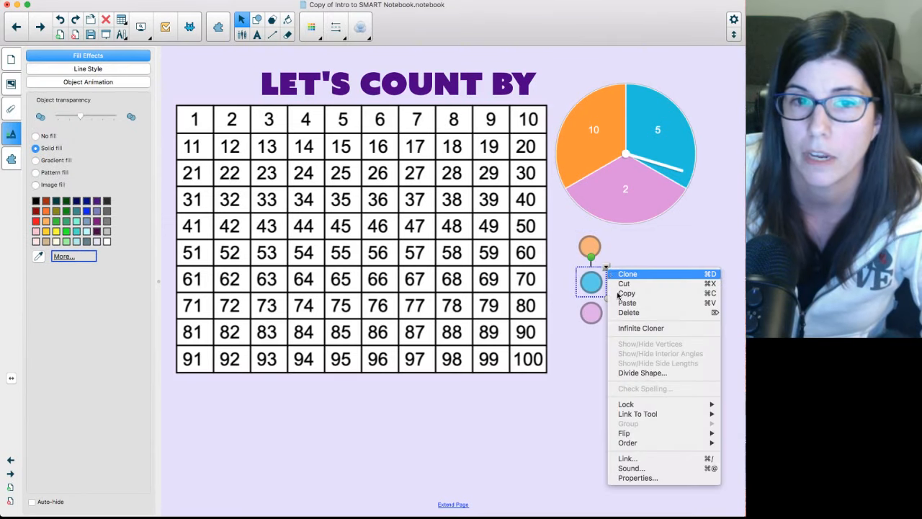
pyautogui.click(625, 328)
pyautogui.click(591, 317)
pyautogui.click(606, 297)
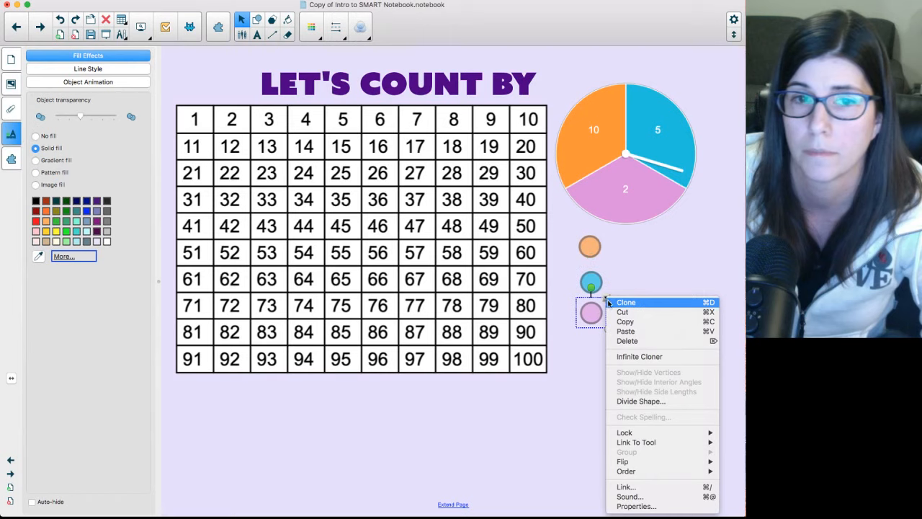
pyautogui.click(635, 357)
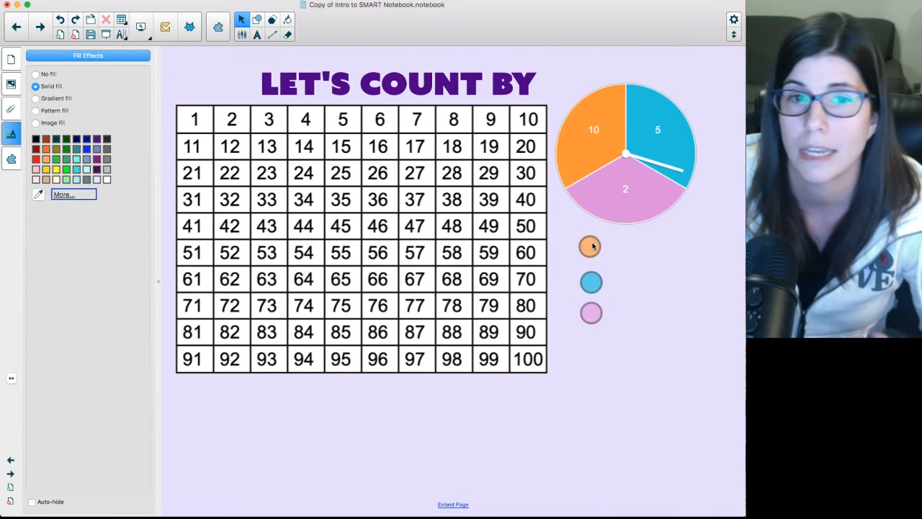
# Spin the spinner and place pink circle copies on 2, 4, 6, 8 and 10 in the number chart.
pyautogui.click(624, 163)
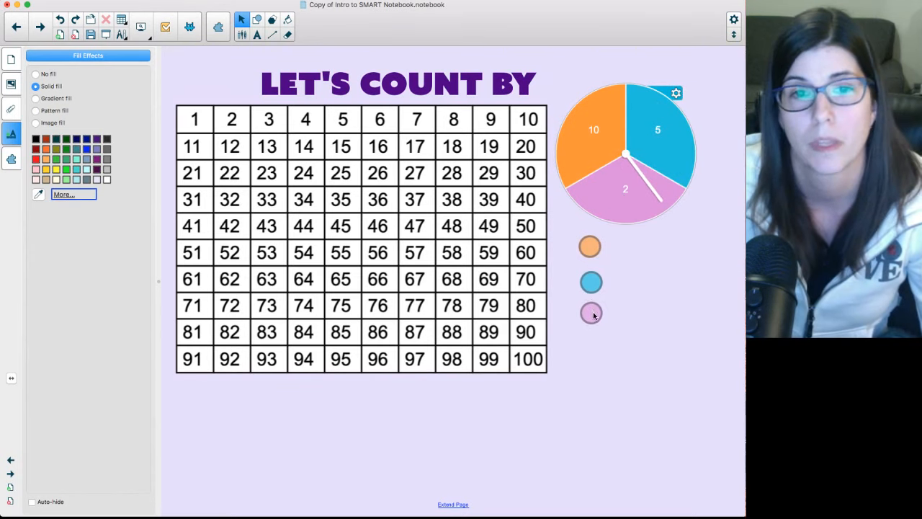
pyautogui.moveTo(596, 318); pyautogui.dragTo(228, 118)
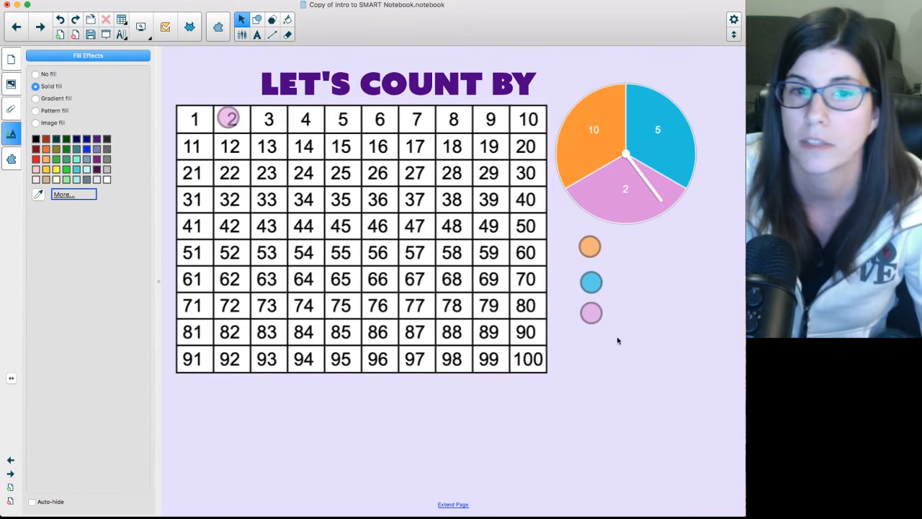
pyautogui.moveTo(595, 318); pyautogui.dragTo(306, 120)
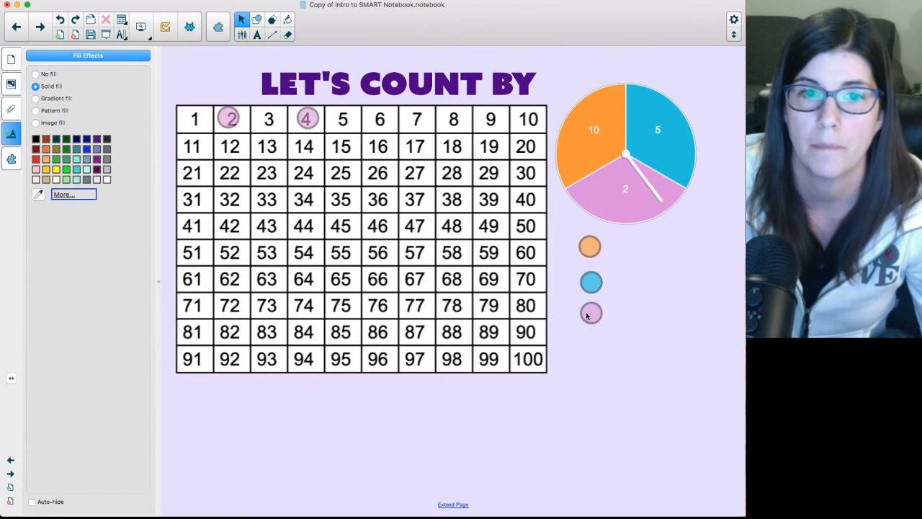
pyautogui.moveTo(590, 313); pyautogui.dragTo(380, 119)
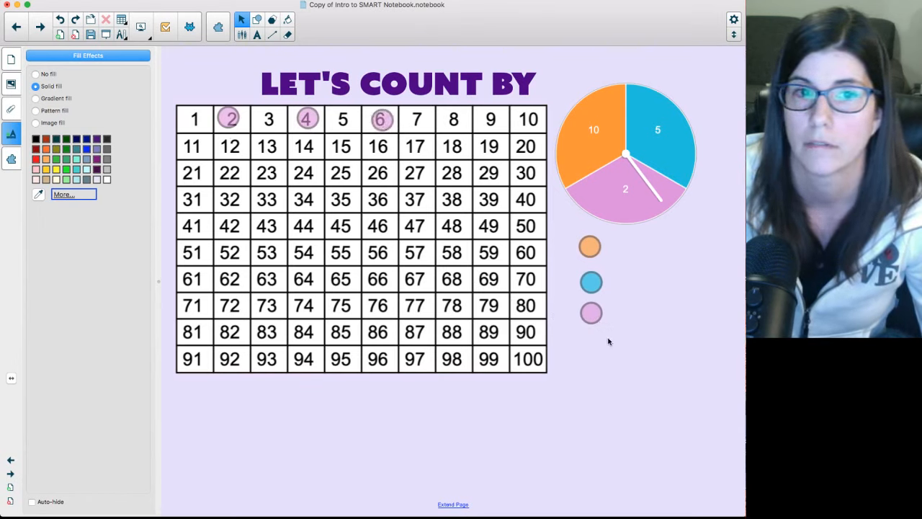
pyautogui.moveTo(589, 314); pyautogui.dragTo(436, 101)
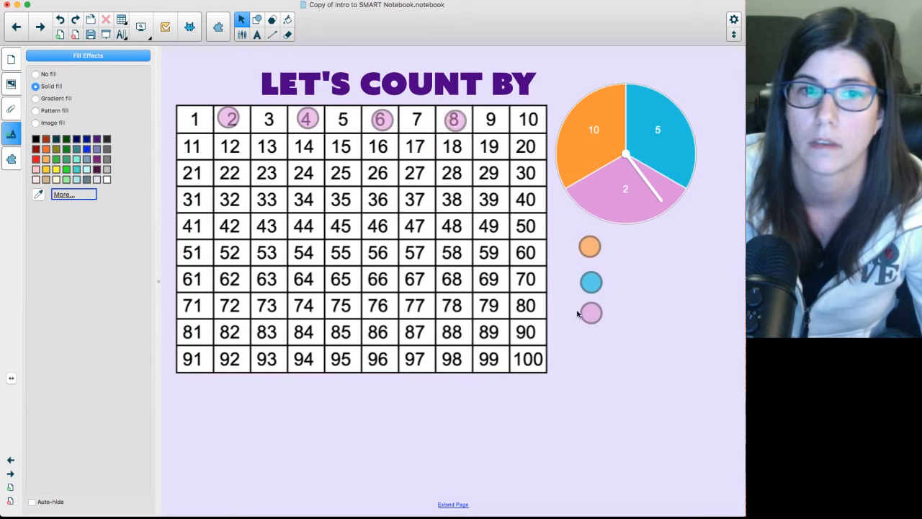
pyautogui.moveTo(587, 317); pyautogui.dragTo(524, 116)
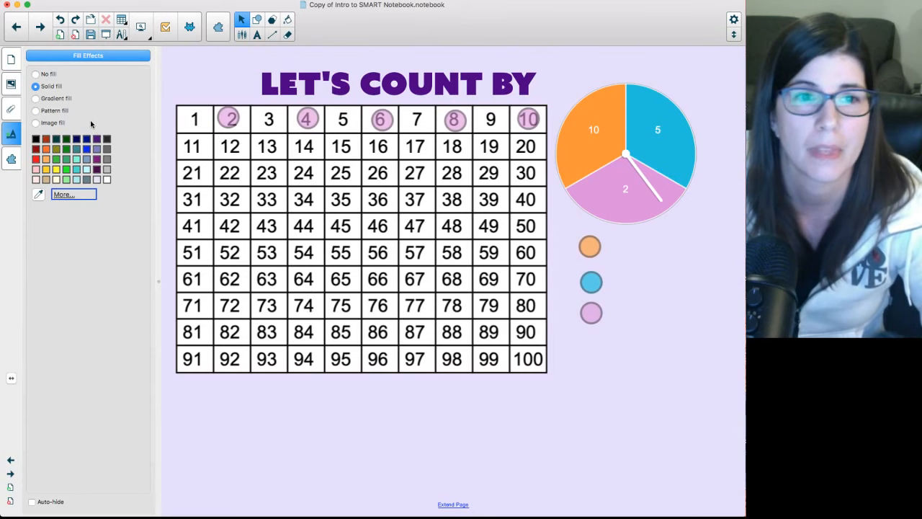
# Go to the Fridge or Pantry page and open the Image Web Search add-on.
pyautogui.click(11, 62)
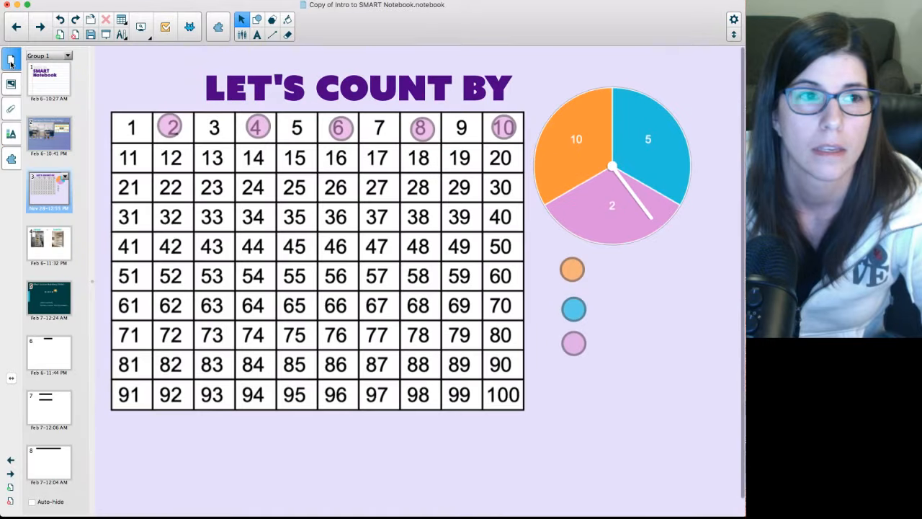
pyautogui.click(49, 247)
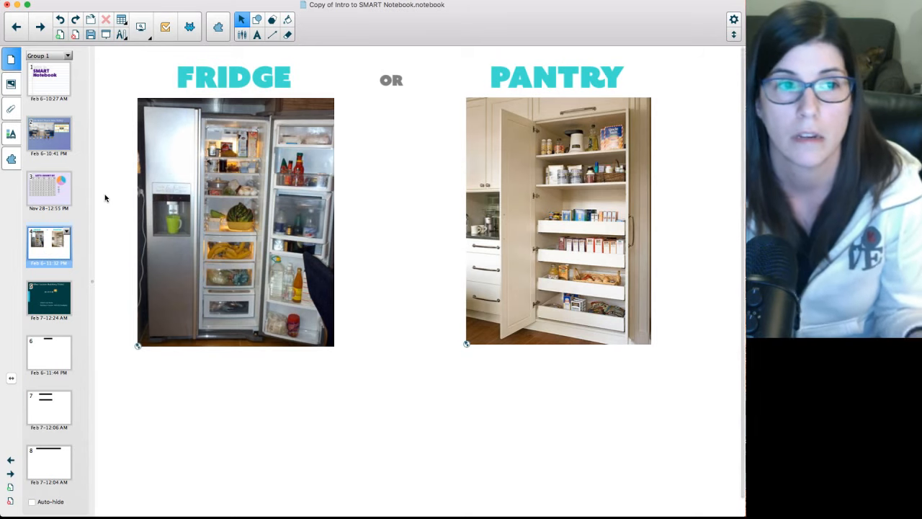
pyautogui.click(12, 159)
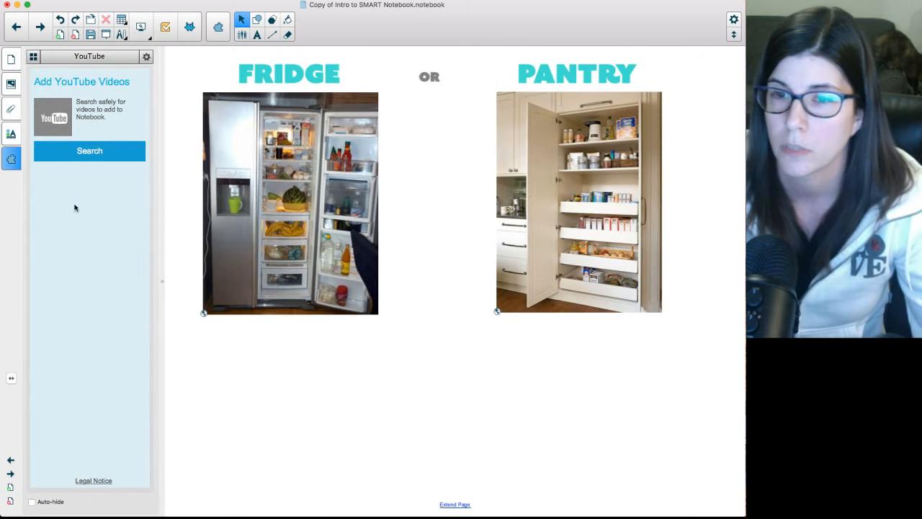
pyautogui.click(34, 57)
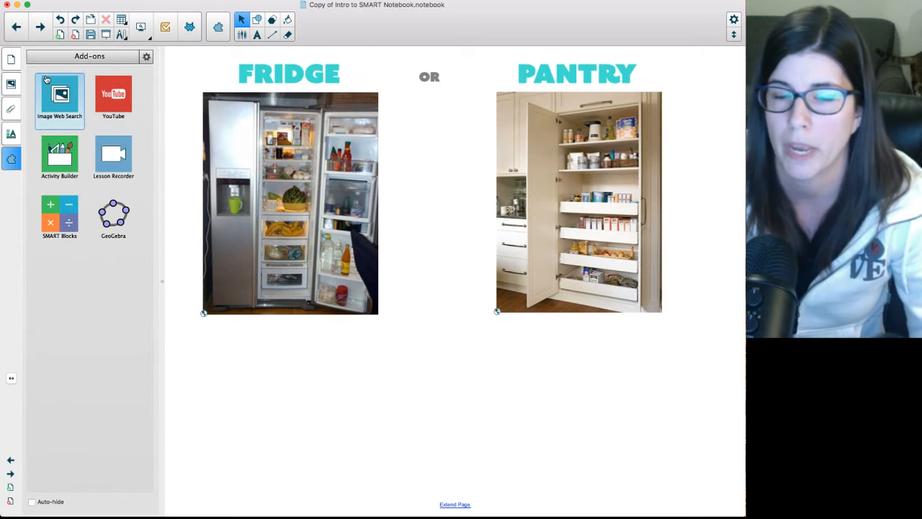
pyautogui.click(61, 106)
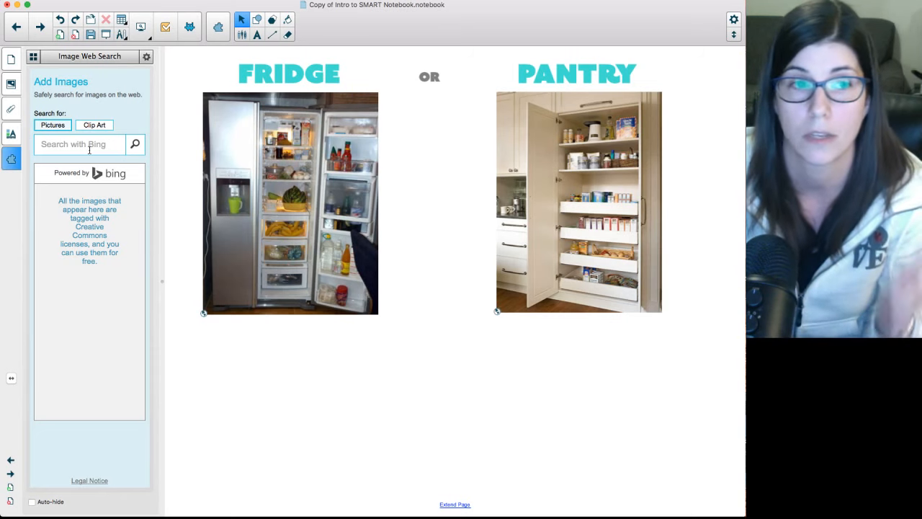
# Search the web pictures for "cereal box".
pyautogui.click(89, 146)
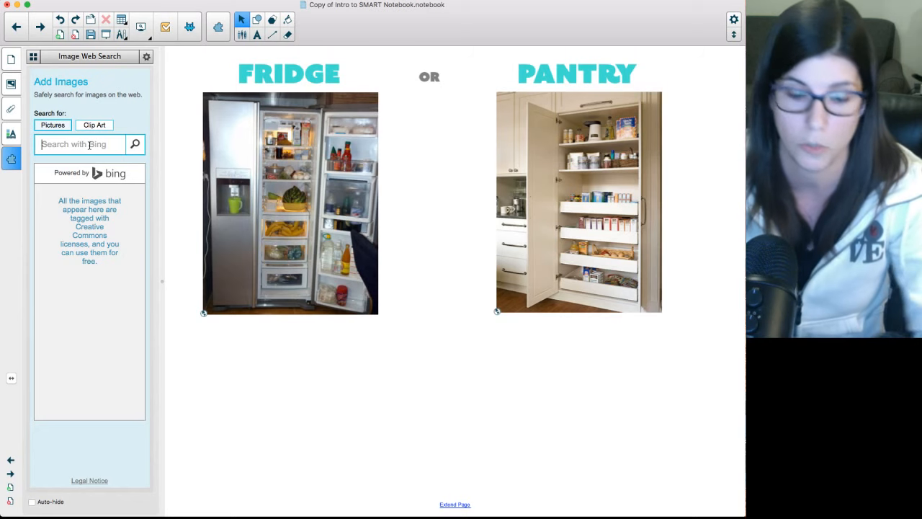
pyautogui.write('cere')
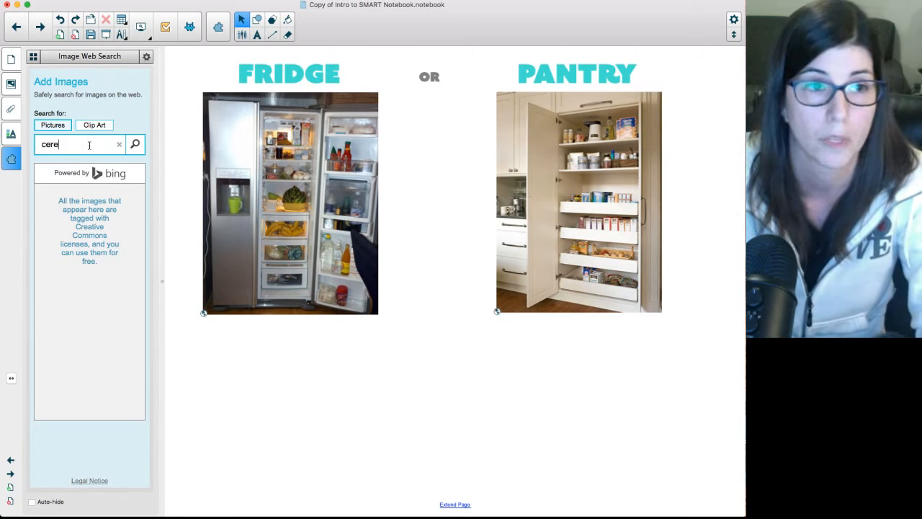
pyautogui.write('al box')
pyautogui.press('Return')
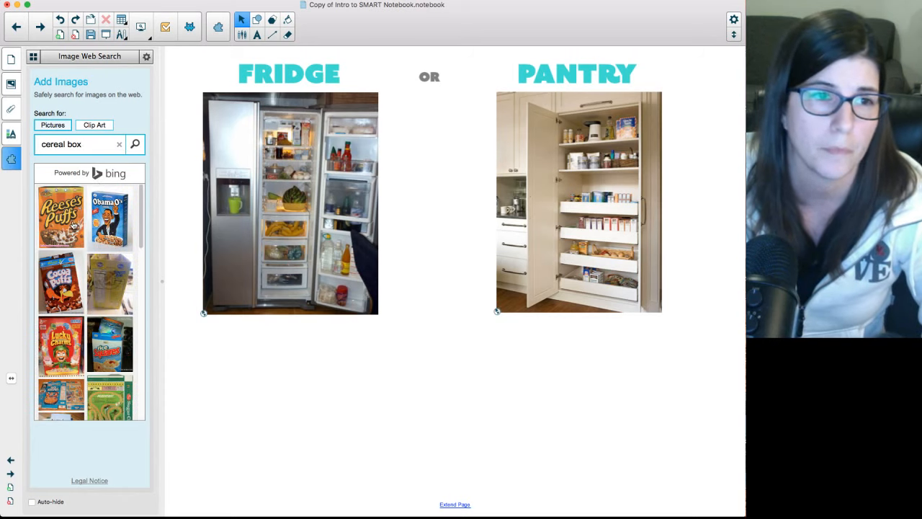
# Add the Reese's Puffs box picture to the page, move it up over the fridge photo and shrink it to less than half size.
pyautogui.moveTo(68, 220); pyautogui.dragTo(271, 391)
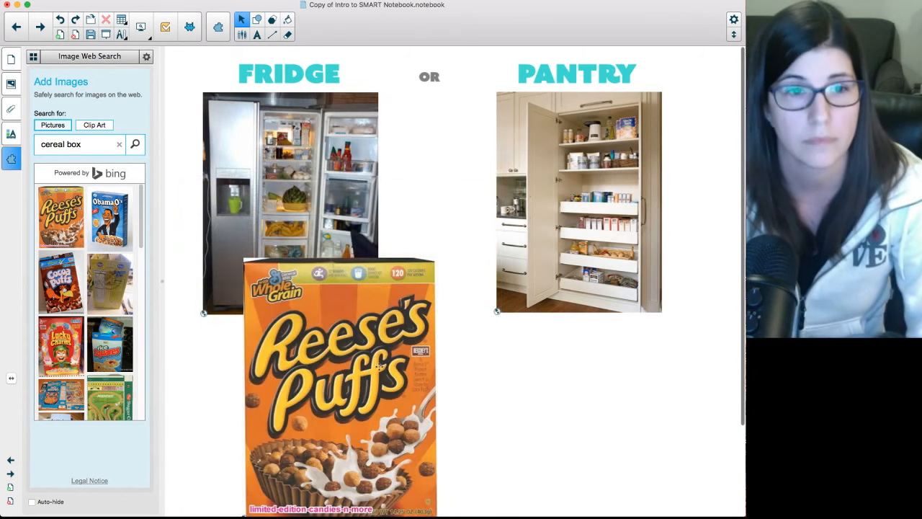
pyautogui.moveTo(373, 371); pyautogui.dragTo(374, 255)
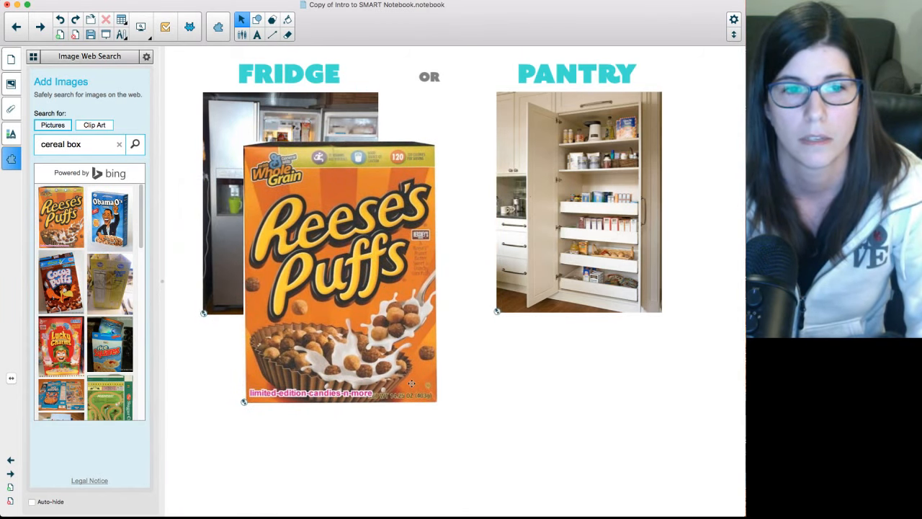
pyautogui.moveTo(412, 383); pyautogui.dragTo(311, 251)
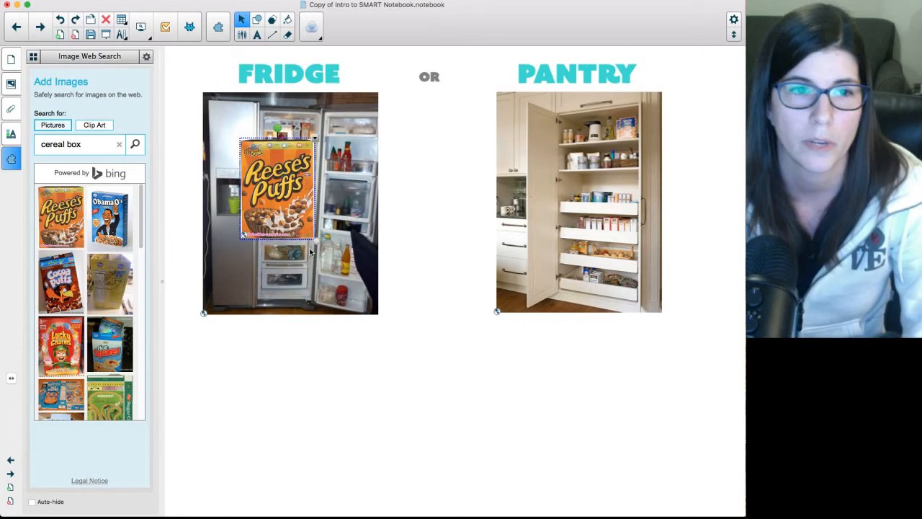
# Move the Reese's Puffs picture below the fridge photo and search the web pictures for "milk".
pyautogui.moveTo(271, 202); pyautogui.dragTo(225, 392)
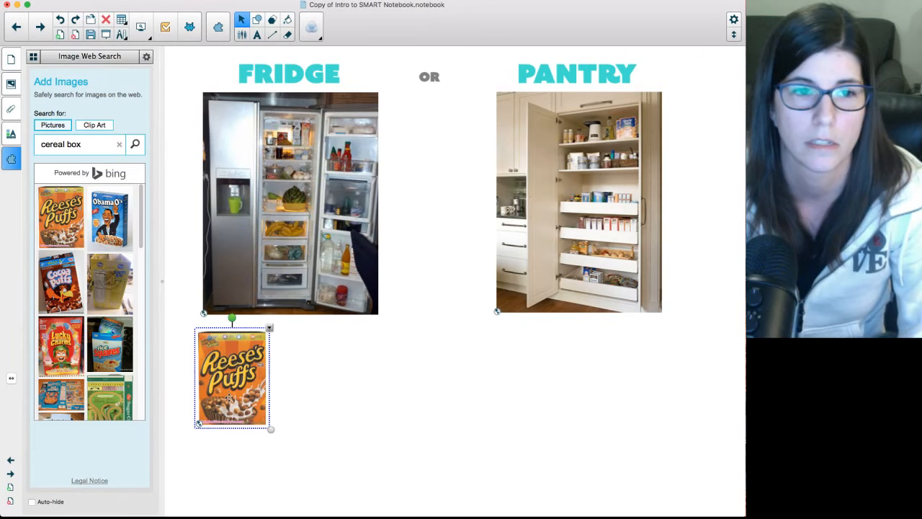
pyautogui.click(83, 144)
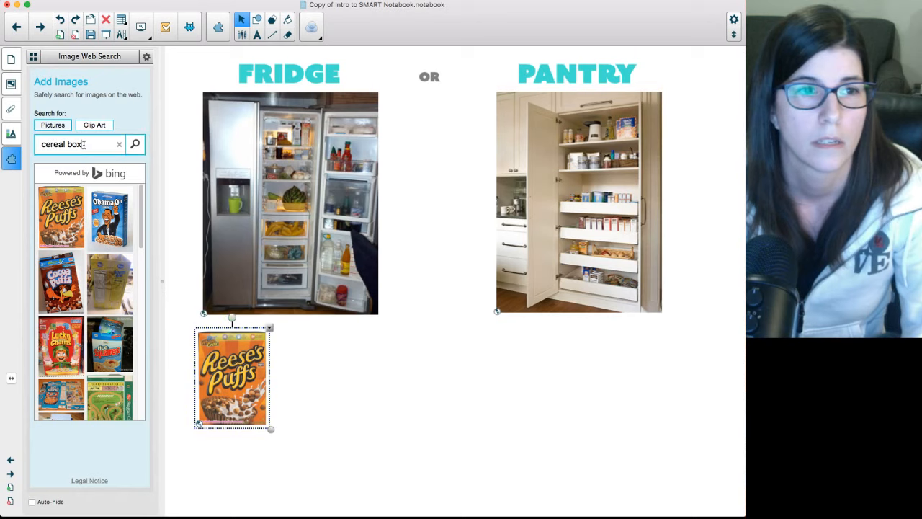
pyautogui.press('super+a')
pyautogui.write('milk')
pyautogui.press('Return')
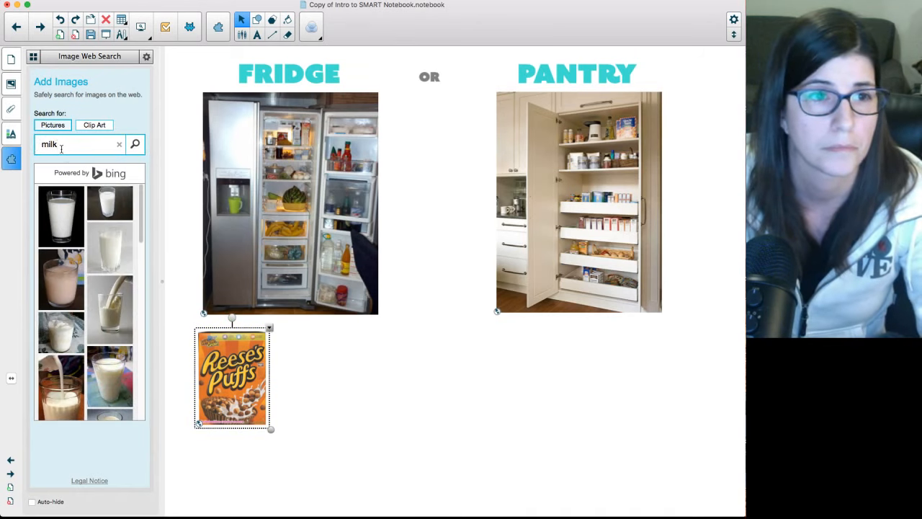
# Search the web pictures for "bag of milk" and place the first result beside the cereal box at about half size.
pyautogui.moveTo(67, 145); pyautogui.dragTo(40, 144)
pyautogui.write('bag of milk')
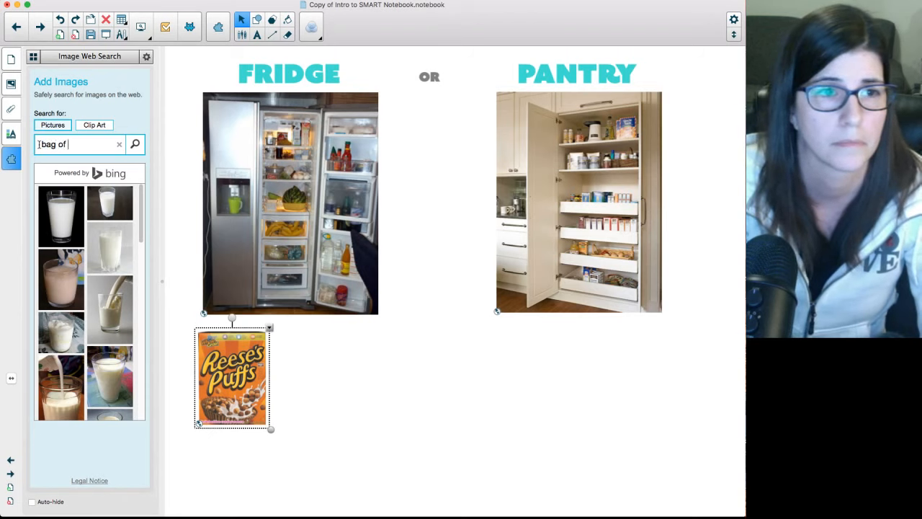
pyautogui.press('Return')
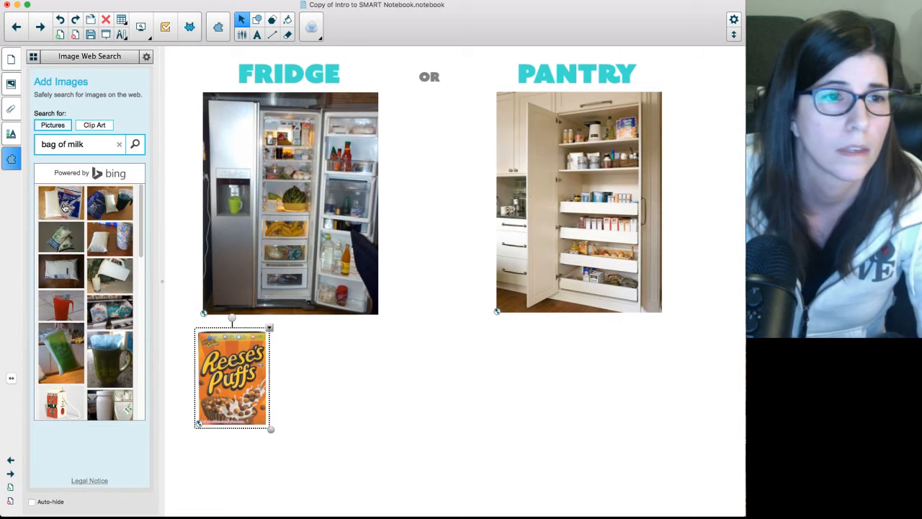
pyautogui.moveTo(60, 203); pyautogui.dragTo(400, 254)
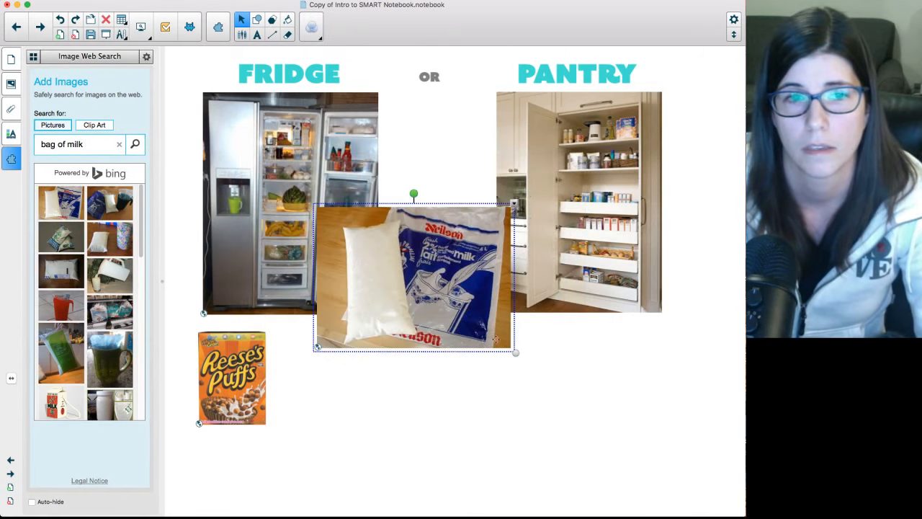
pyautogui.moveTo(517, 352); pyautogui.dragTo(357, 381)
pyautogui.click(388, 340)
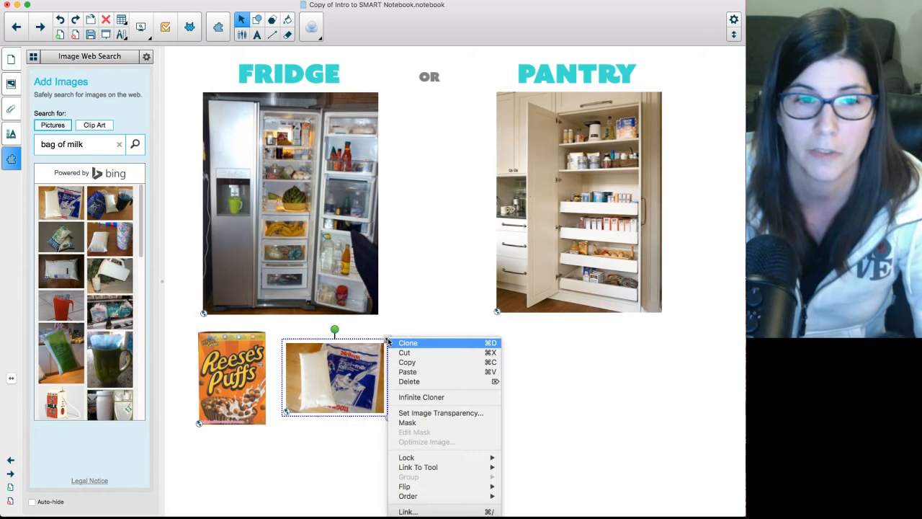
pyautogui.click(407, 310)
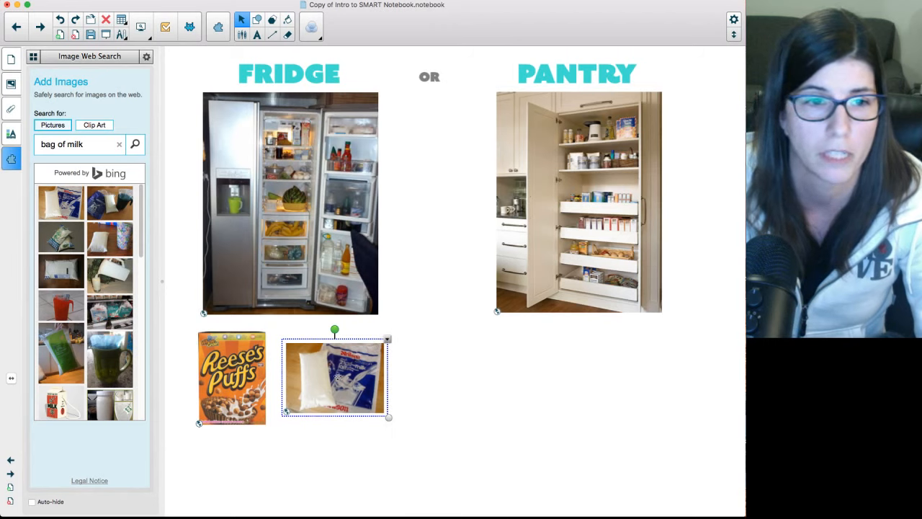
# Search the web pictures for "lettuce" and browse the results.
pyautogui.moveTo(84, 145); pyautogui.dragTo(6, 143)
pyautogui.press('BackSpace')
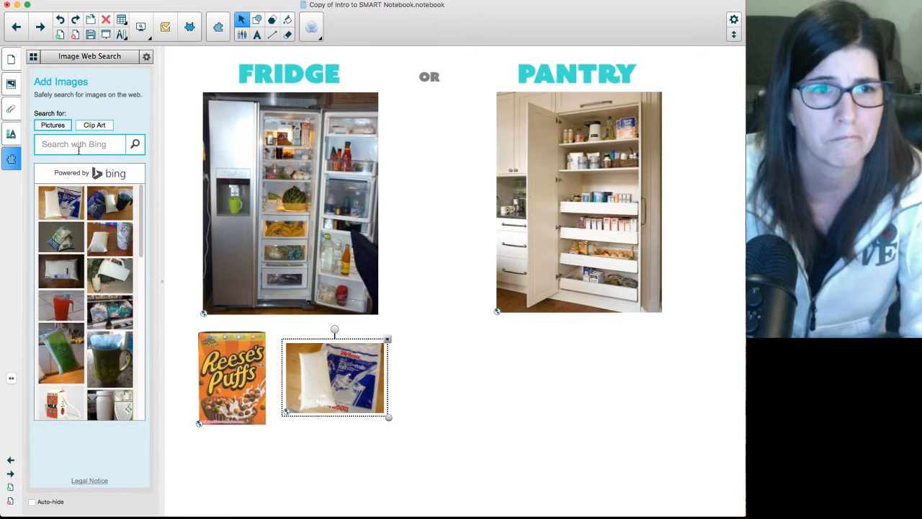
pyautogui.write('lettuc')
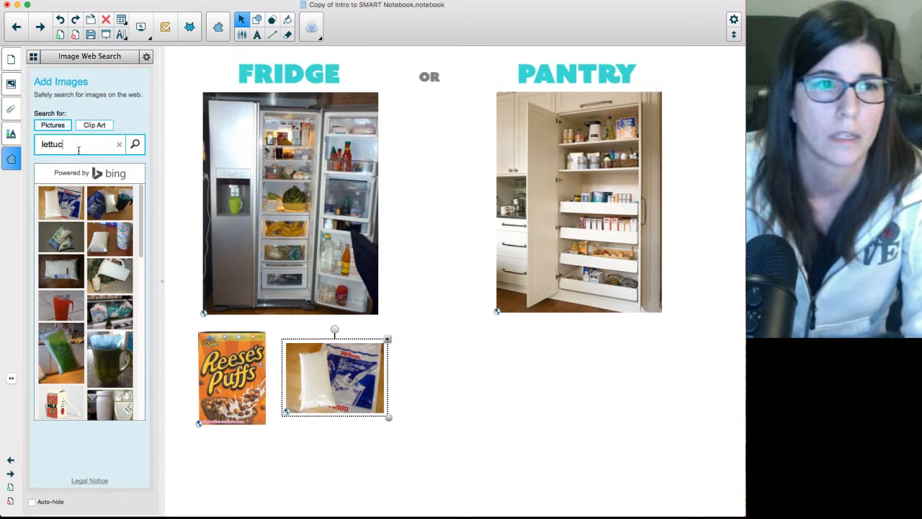
pyautogui.write('e')
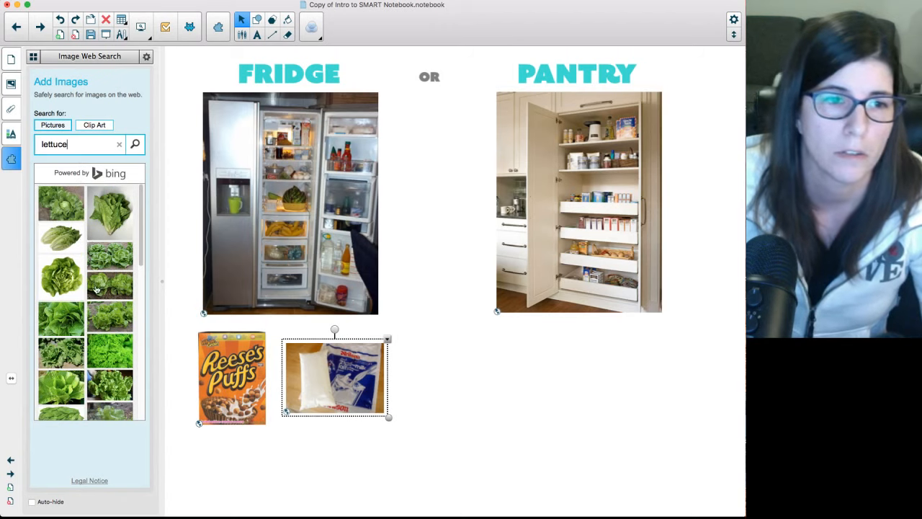
pyautogui.scroll(-5, 101, 274)
pyautogui.scroll(5, 96, 288)
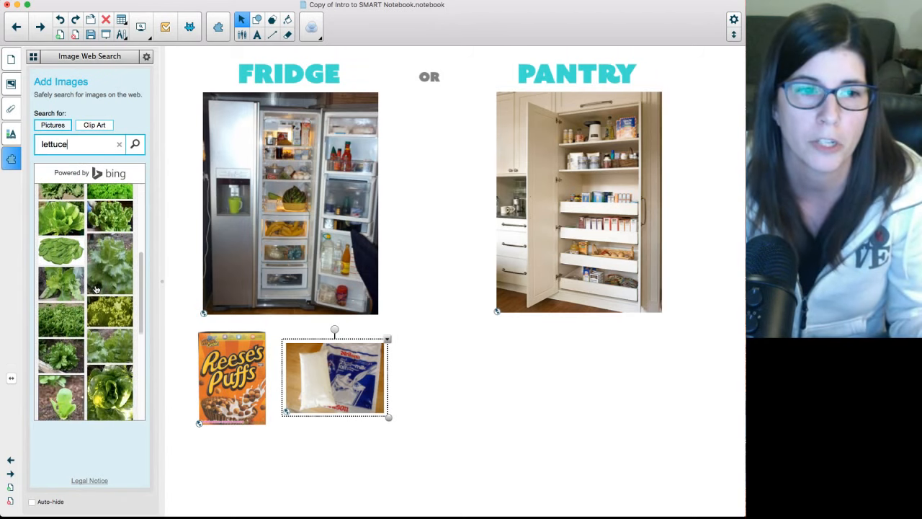
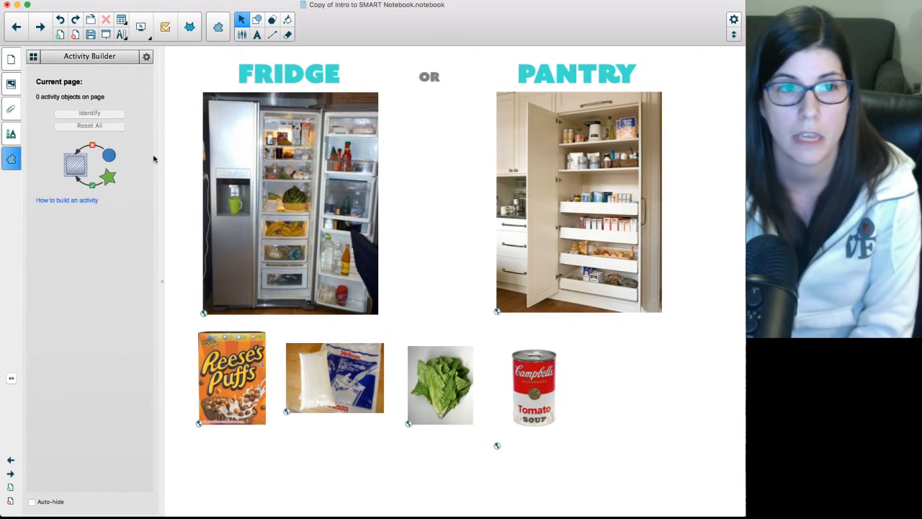
# Make the fridge photo an activity object that accepts the milk and lettuce and rejects the cereal box and soup can.
pyautogui.click(303, 206)
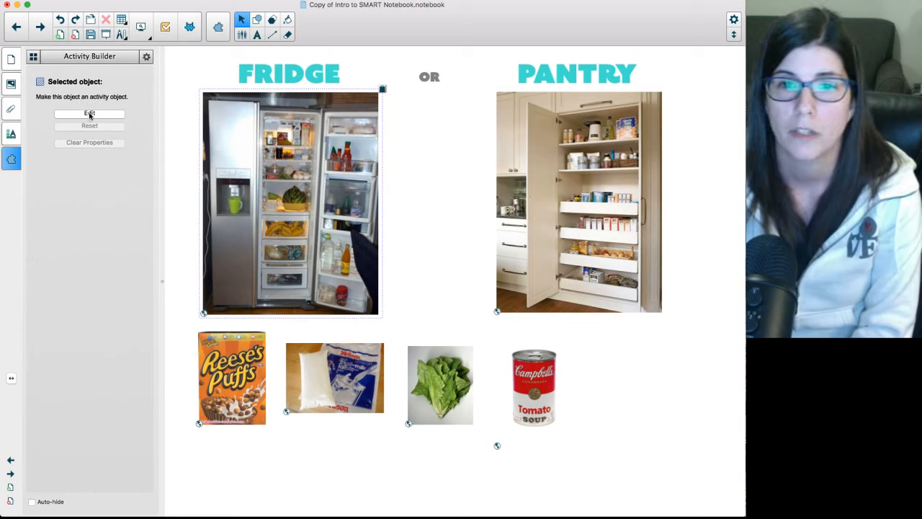
pyautogui.click(90, 114)
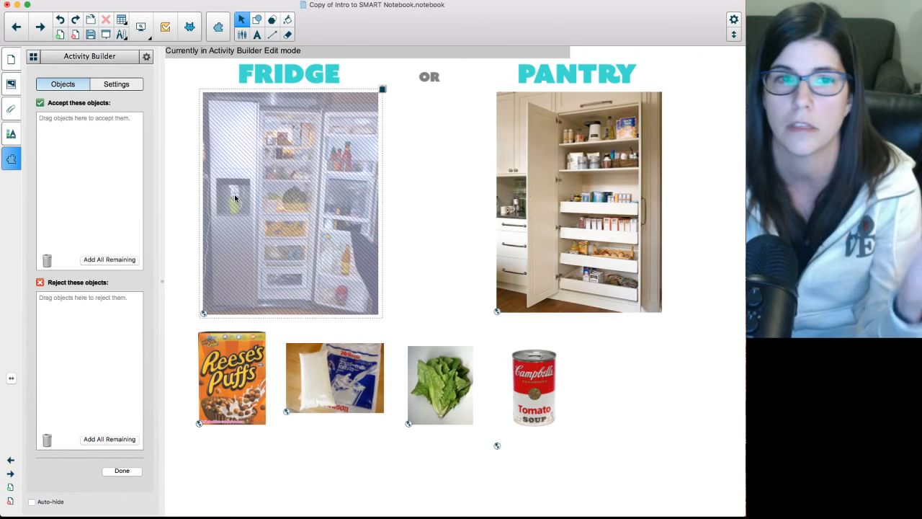
pyautogui.moveTo(333, 386); pyautogui.dragTo(75, 157)
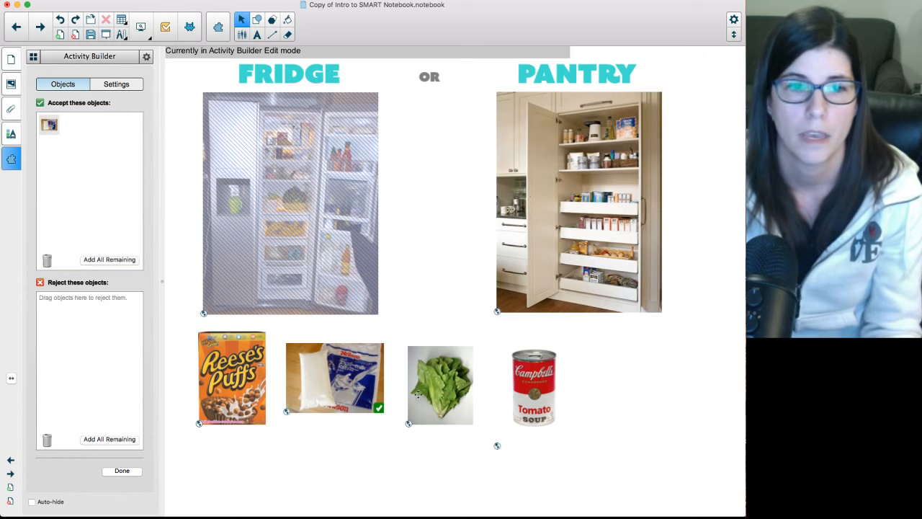
pyautogui.moveTo(427, 396); pyautogui.dragTo(83, 172)
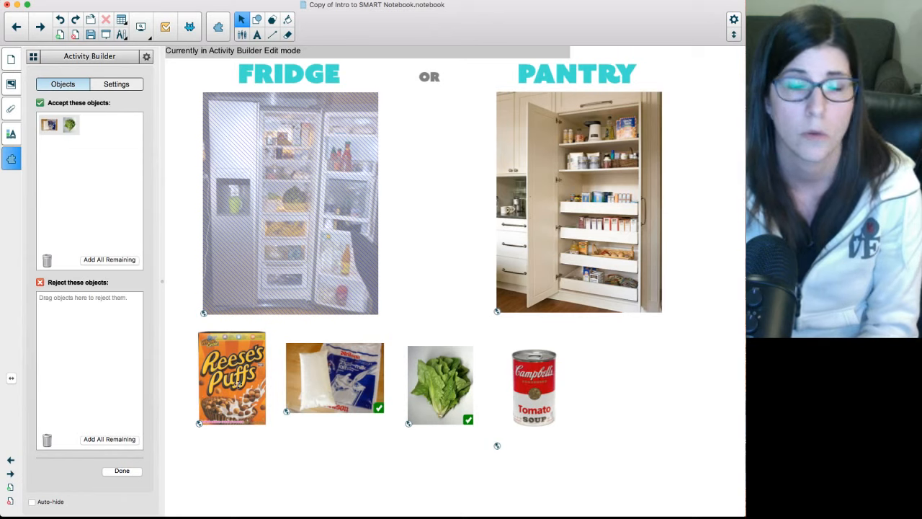
pyautogui.moveTo(238, 384); pyautogui.dragTo(87, 363)
pyautogui.moveTo(530, 376); pyautogui.dragTo(75, 354)
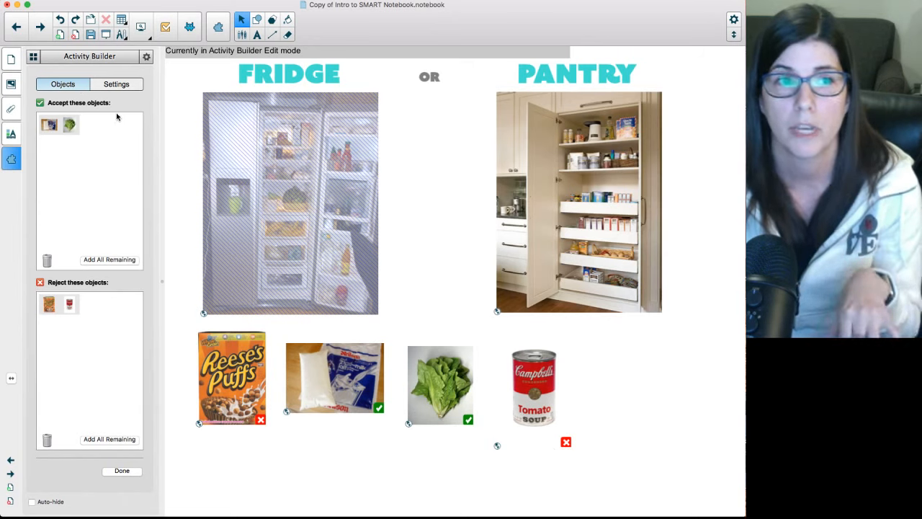
# Set the fridge's animation for accepted objects to Spin and finish editing the activity object.
pyautogui.click(118, 85)
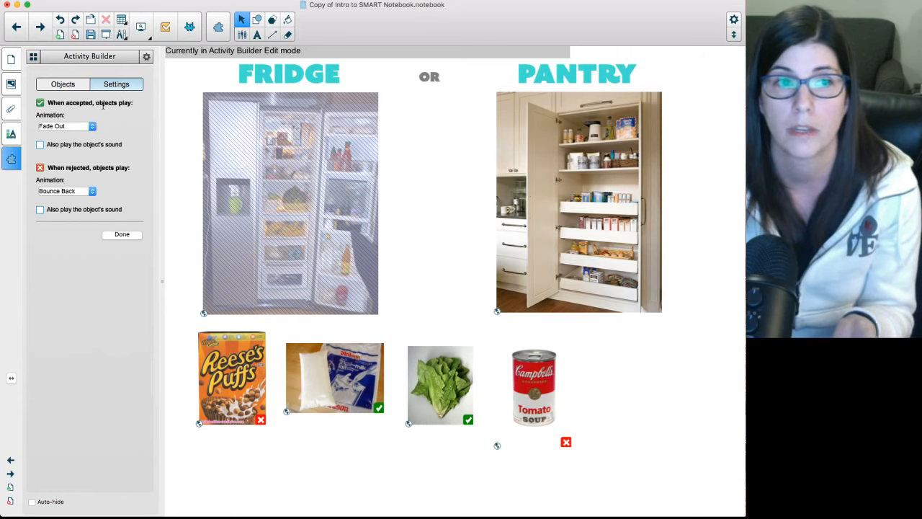
pyautogui.click(90, 130)
pyautogui.click(91, 127)
pyautogui.click(92, 129)
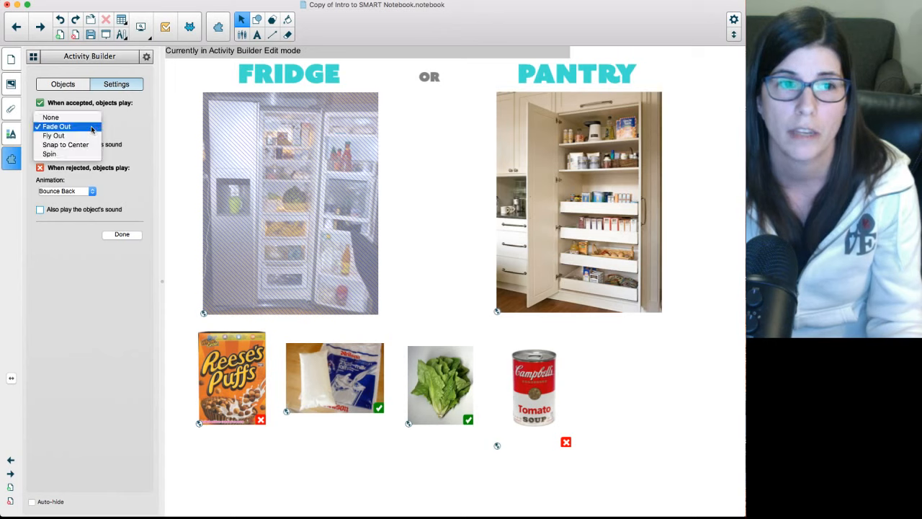
pyautogui.click(58, 154)
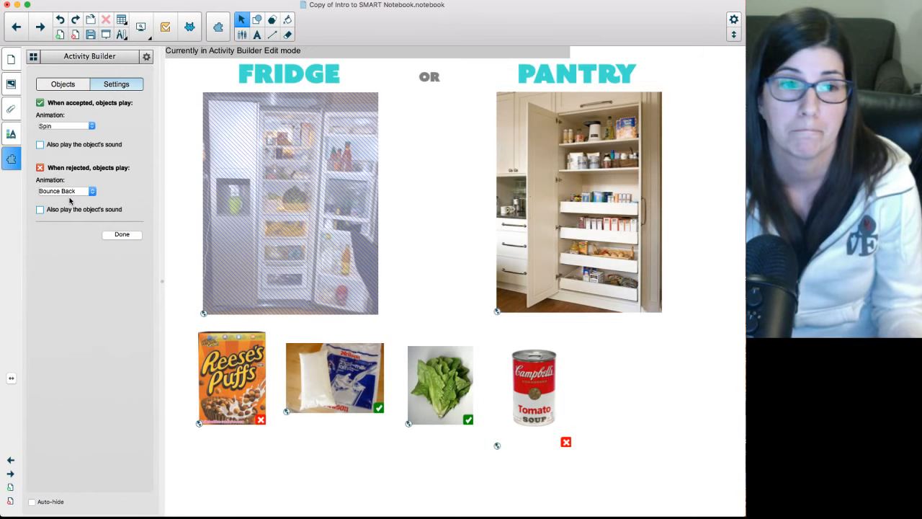
pyautogui.click(122, 235)
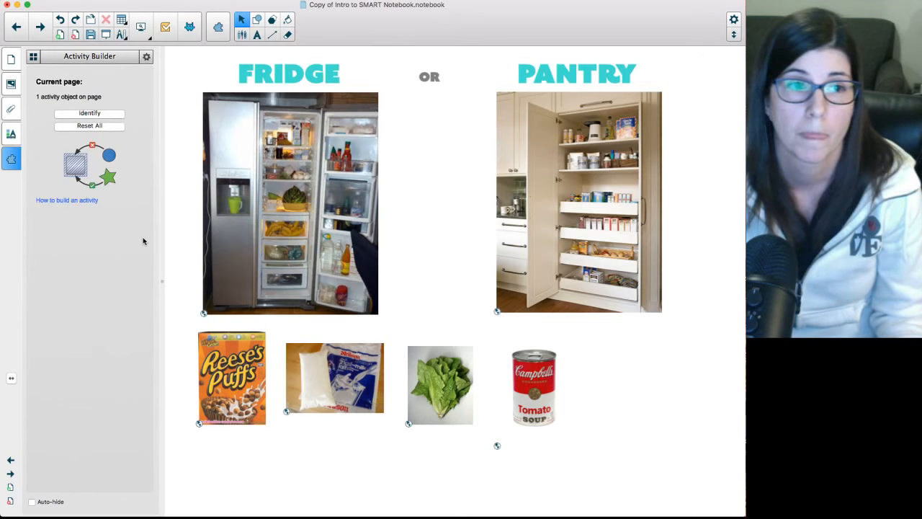
# Make the pantry photo an activity object that accepts the cereal box and soup can and rejects the milk and lettuce.
pyautogui.click(630, 215)
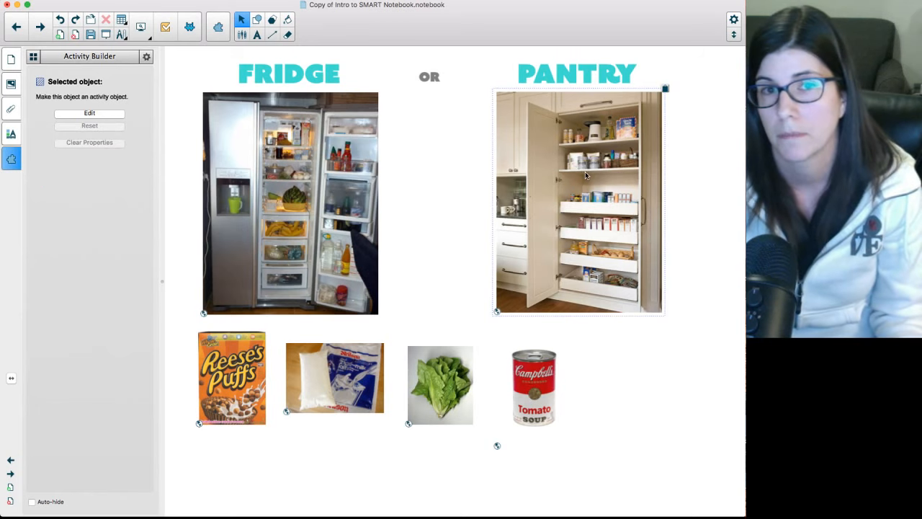
pyautogui.click(89, 114)
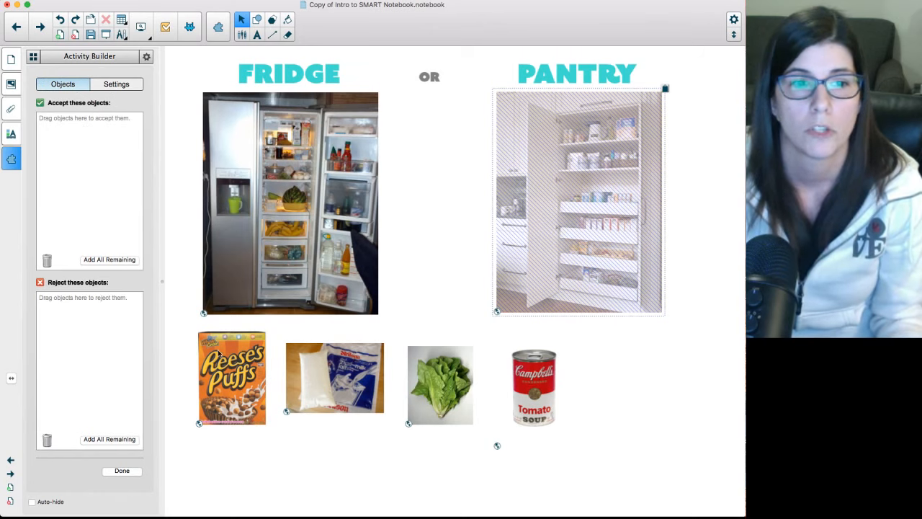
pyautogui.moveTo(229, 354); pyautogui.dragTo(75, 166)
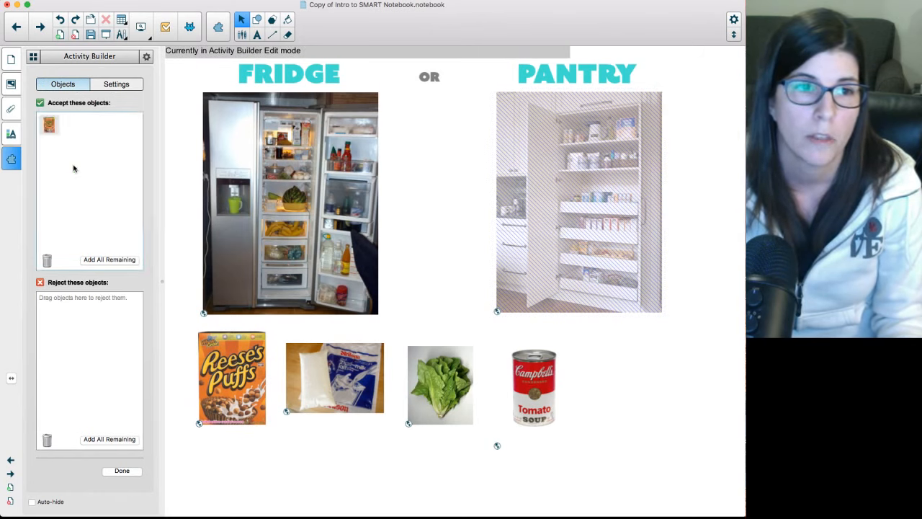
pyautogui.moveTo(528, 393); pyautogui.dragTo(109, 196)
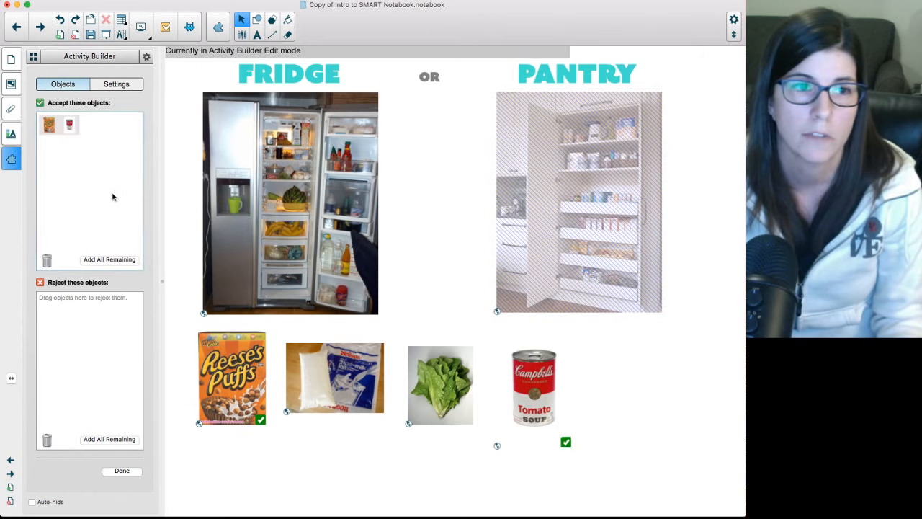
pyautogui.moveTo(328, 391); pyautogui.dragTo(104, 363)
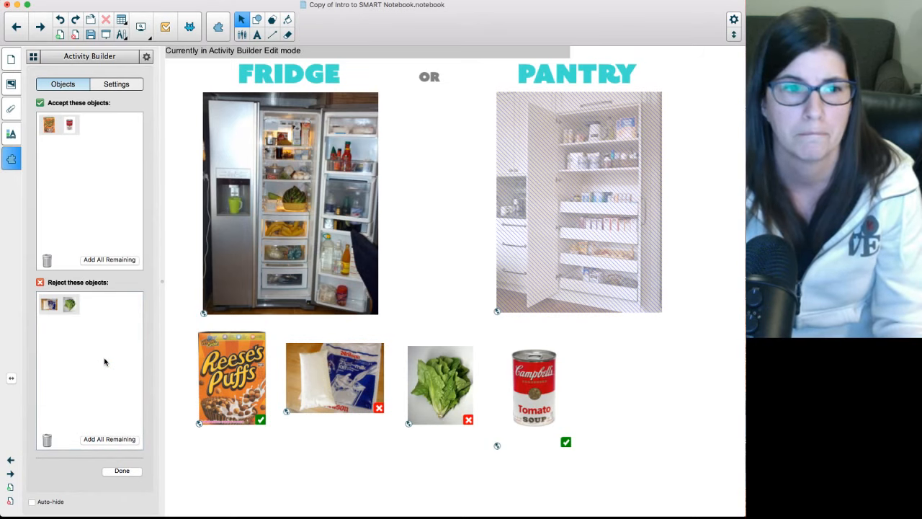
# Set the pantry's animation for accepted objects to Spin and finish editing the activity object.
pyautogui.click(116, 84)
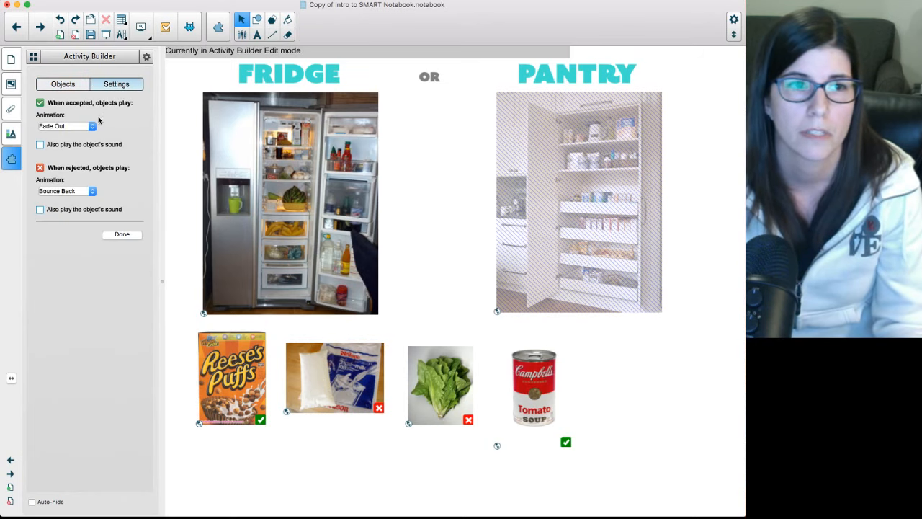
pyautogui.click(79, 125)
pyautogui.click(87, 155)
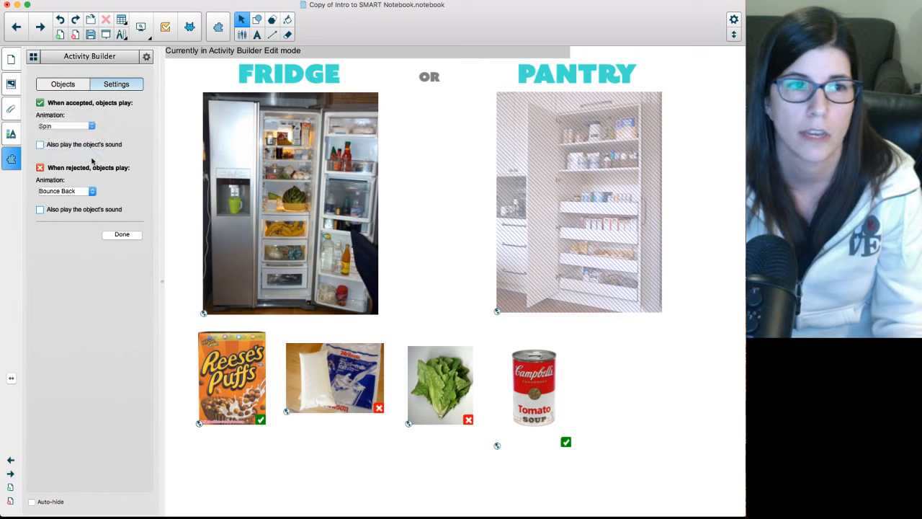
pyautogui.click(127, 238)
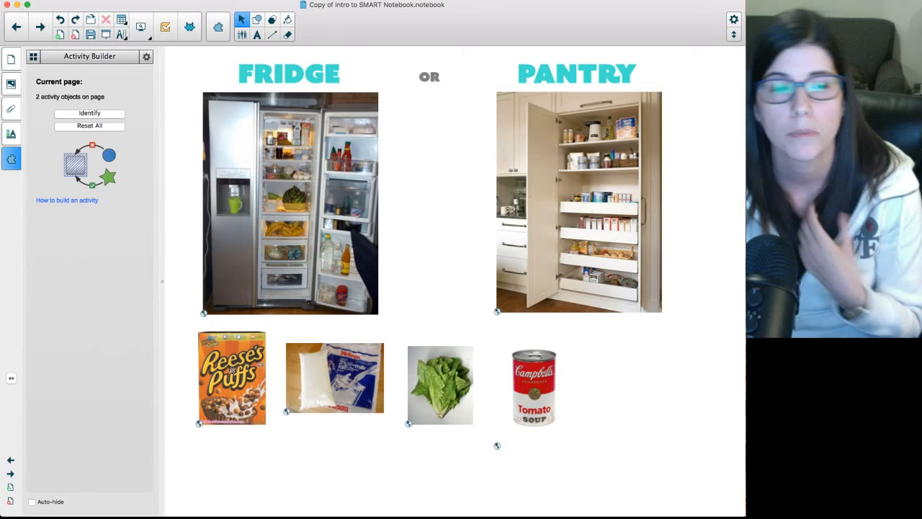
# Test the sorting: try the cereal box on the fridge, then place it and the soup can on the pantry, and the milk and lettuce on the fridge.
pyautogui.moveTo(232, 378); pyautogui.dragTo(278, 195)
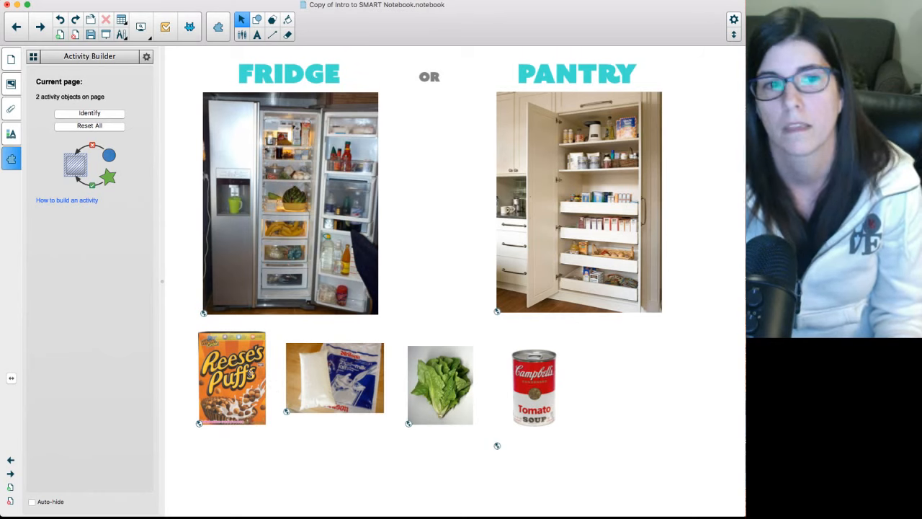
pyautogui.moveTo(250, 373); pyautogui.dragTo(592, 201)
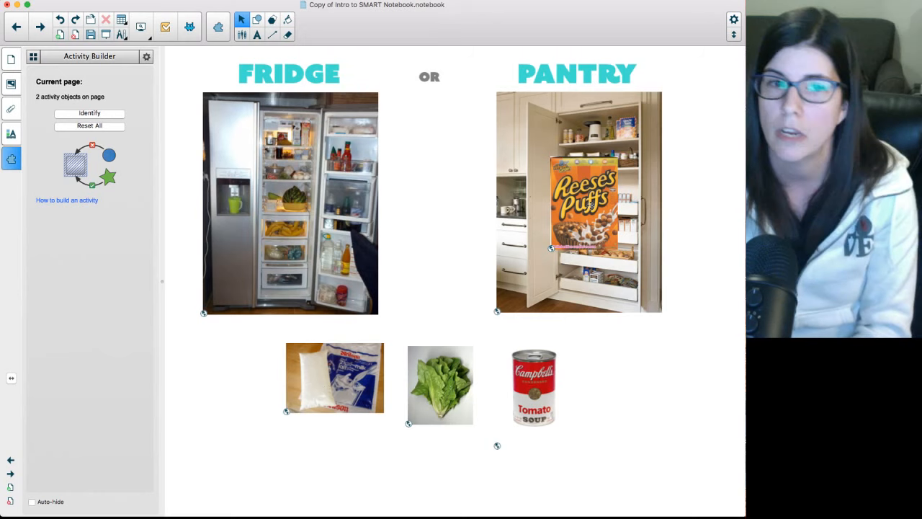
pyautogui.moveTo(335, 378); pyautogui.dragTo(320, 330)
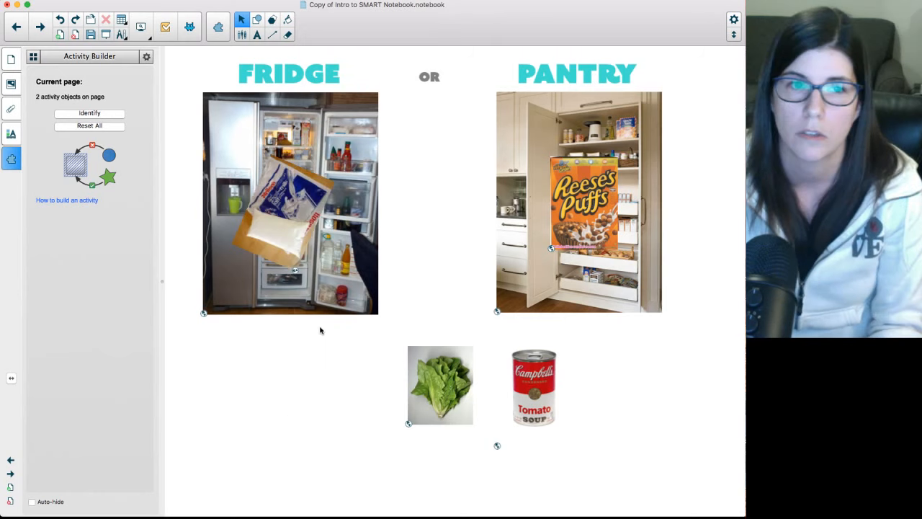
pyautogui.moveTo(440, 385); pyautogui.dragTo(360, 238)
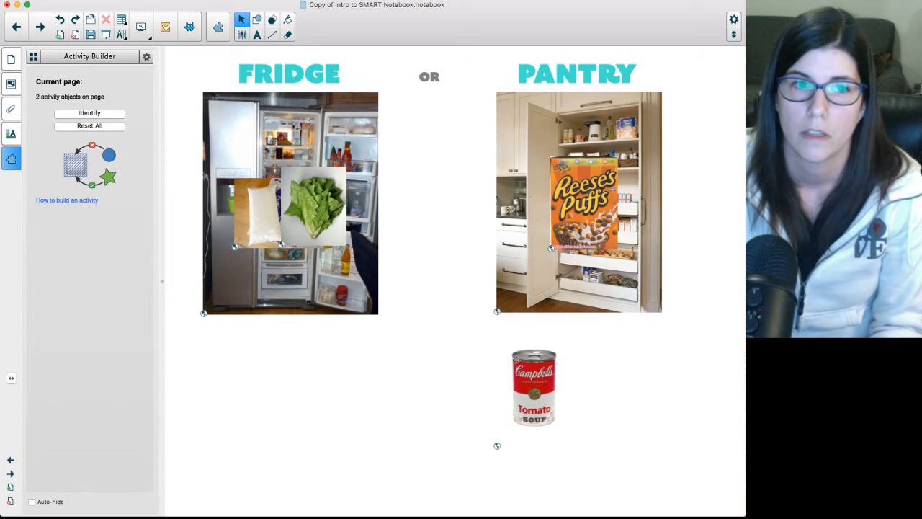
pyautogui.moveTo(534, 387); pyautogui.dragTo(611, 146)
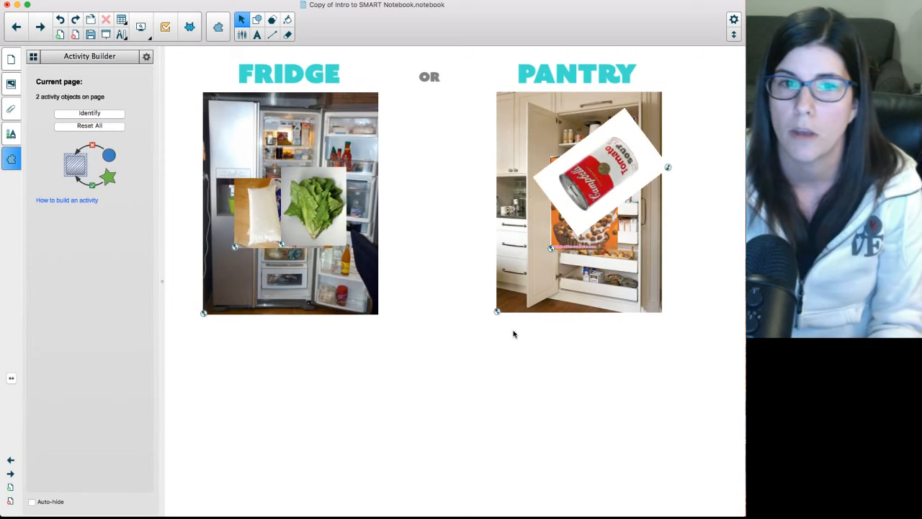
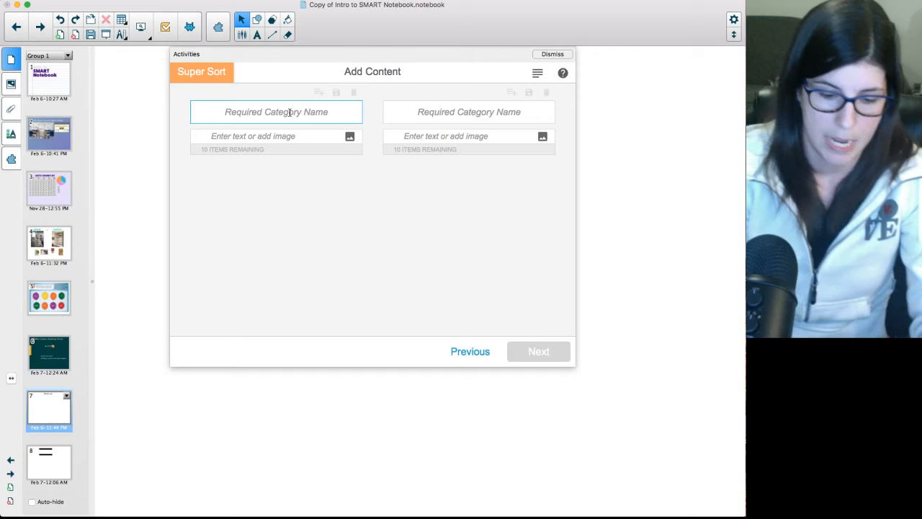
# Name the two Super Sort categories Fruit and Veggies.
pyautogui.write('Fru')
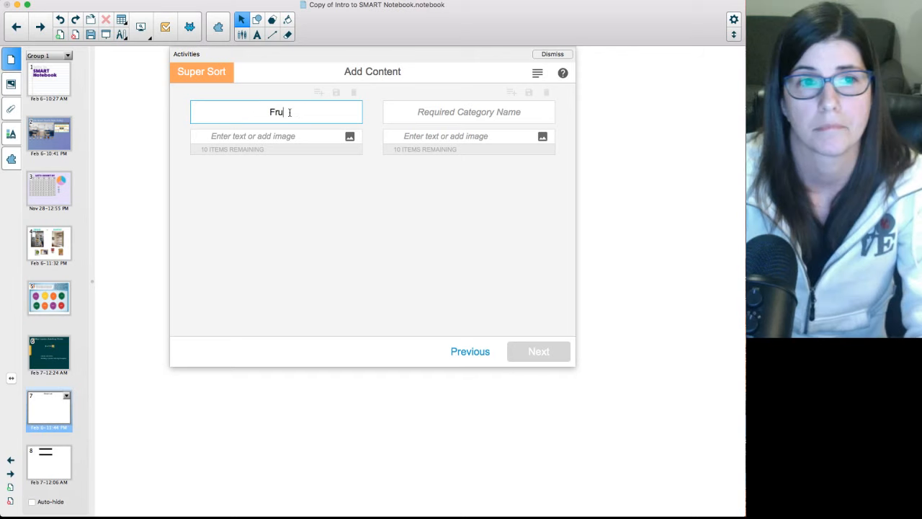
pyautogui.write('it')
pyautogui.click(471, 113)
pyautogui.write('Veggie')
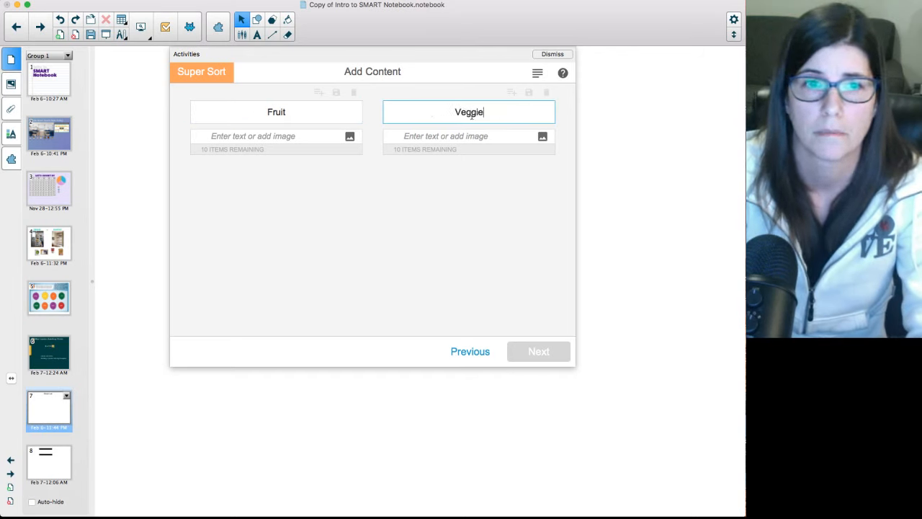
pyautogui.write('s')
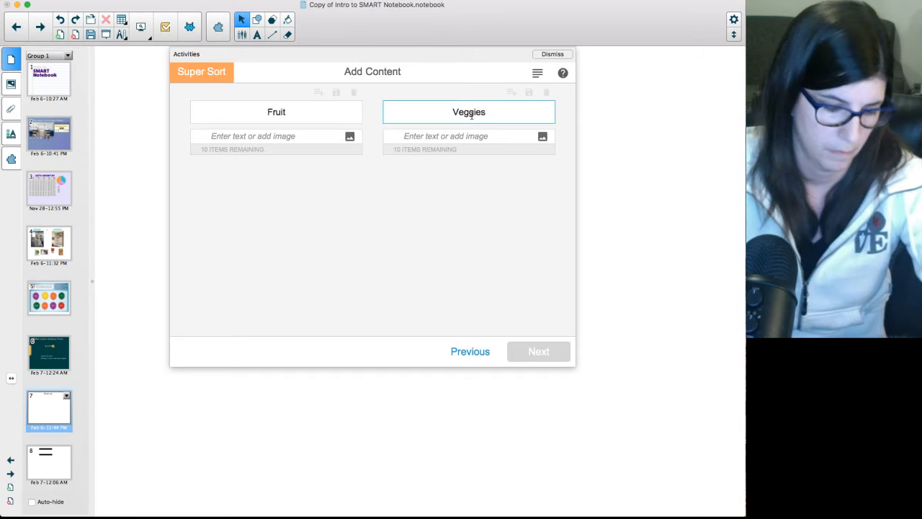
pyautogui.click(270, 136)
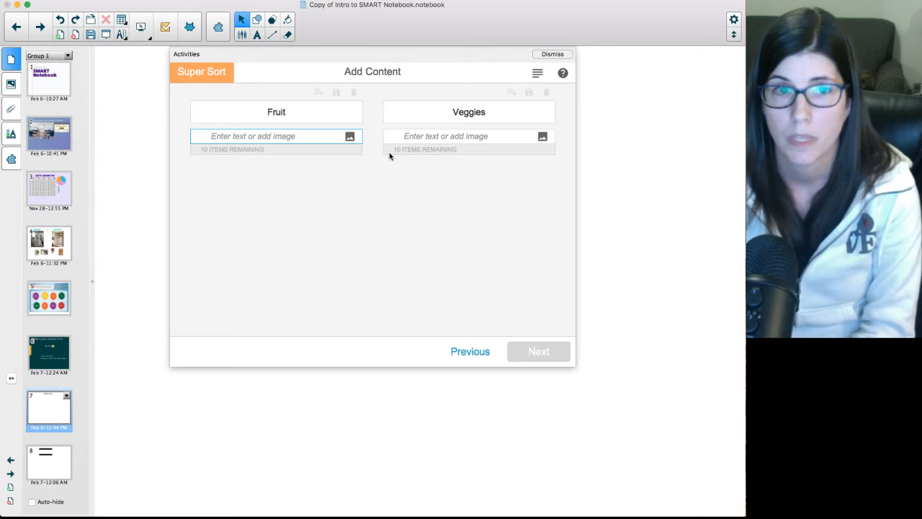
pyautogui.click(350, 138)
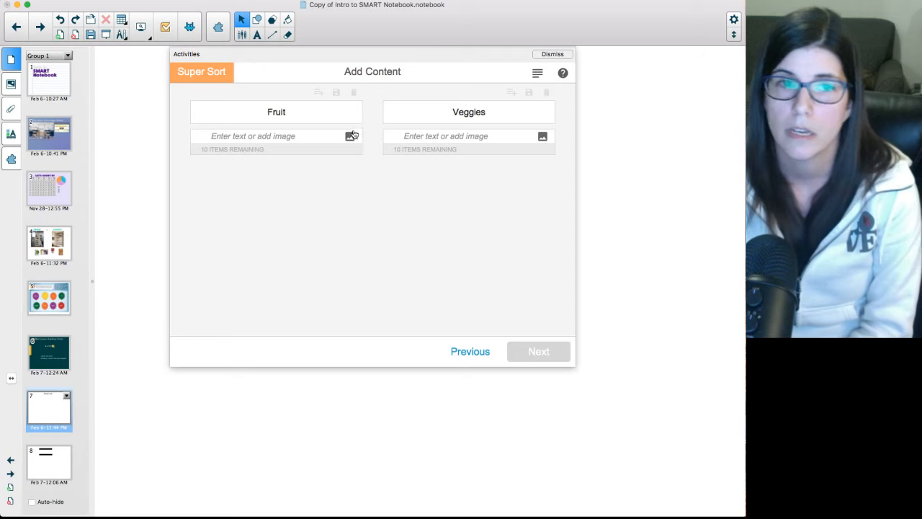
pyautogui.click(351, 137)
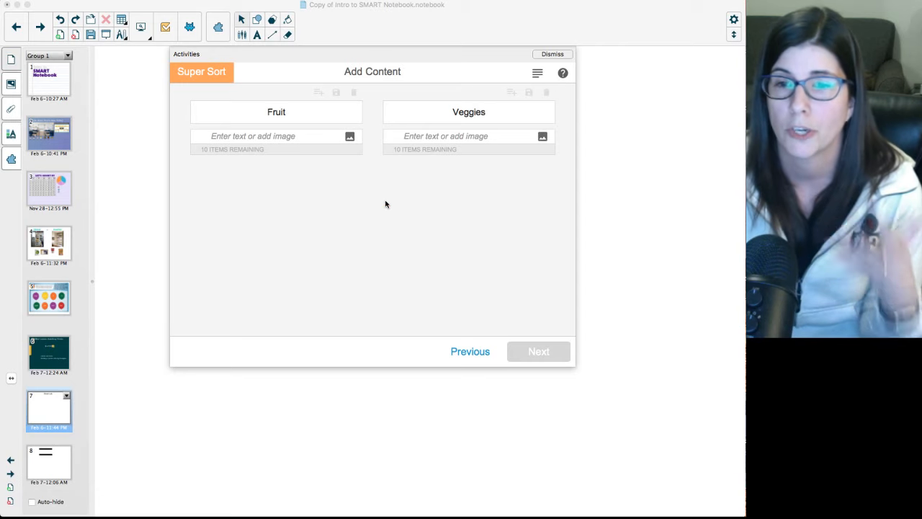
pyautogui.moveTo(710, 123); pyautogui.dragTo(432, 157)
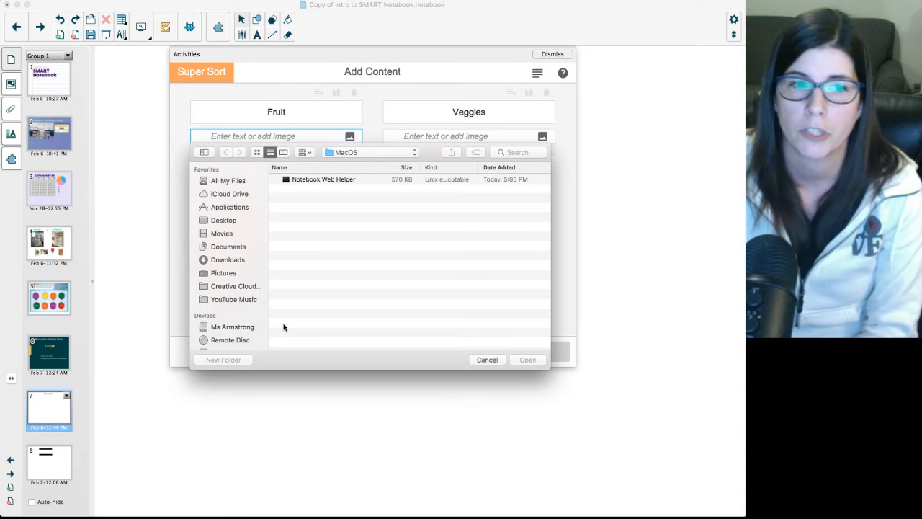
pyautogui.click(486, 360)
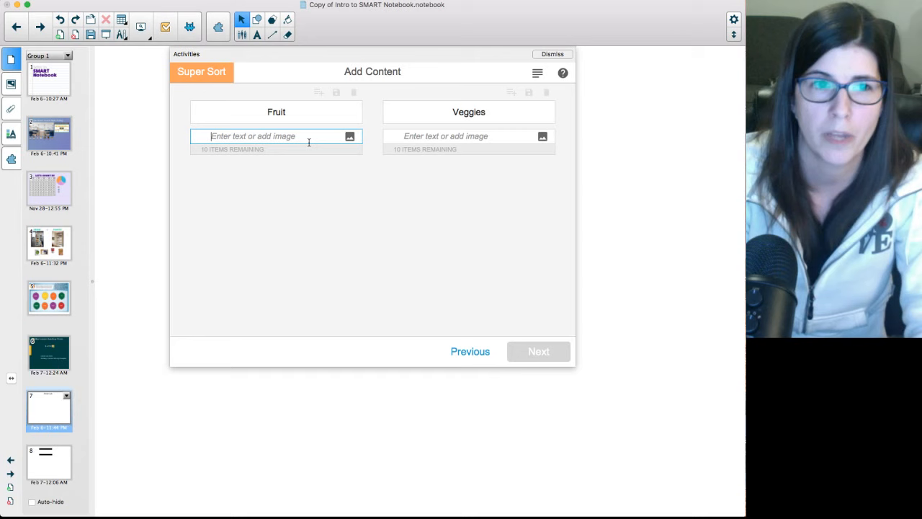
# Add Orange, Apple and Banana as text items in the Fruit category.
pyautogui.write('Orange')
pyautogui.click(309, 154)
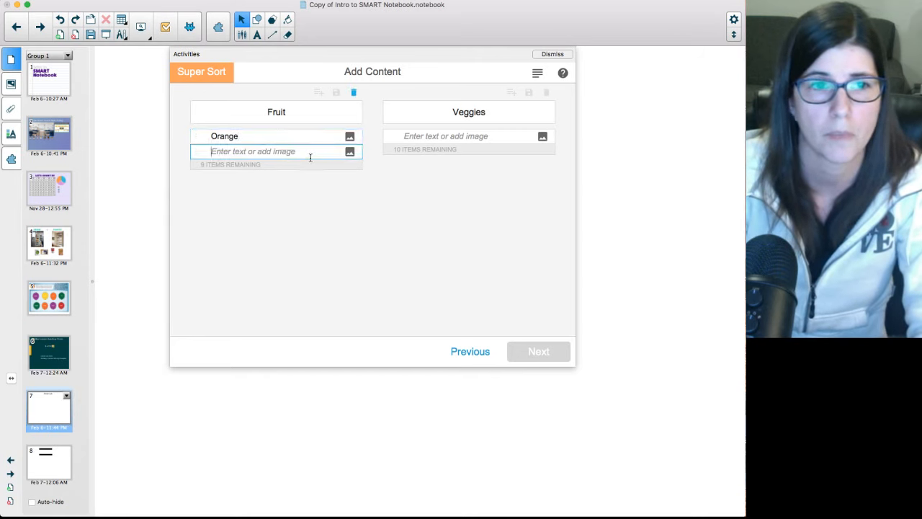
pyautogui.write('A')
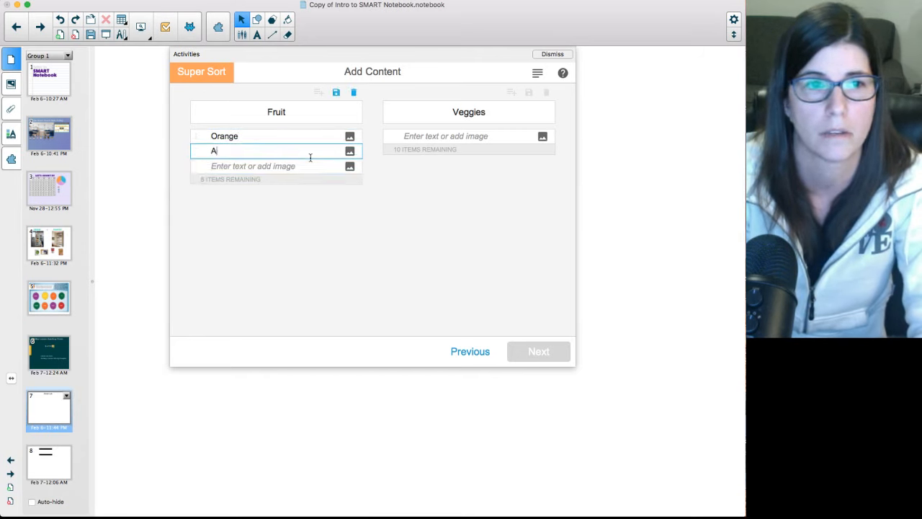
pyautogui.write('pple')
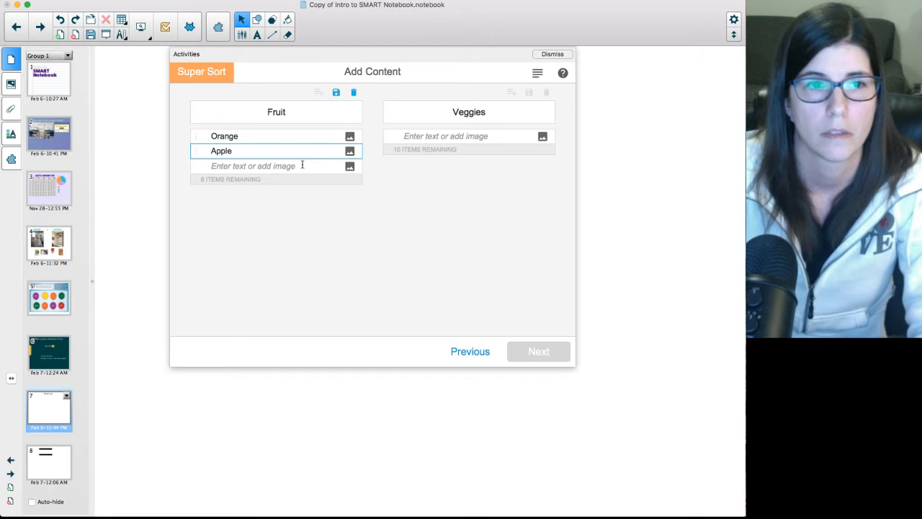
pyautogui.click(302, 164)
pyautogui.write('Banna')
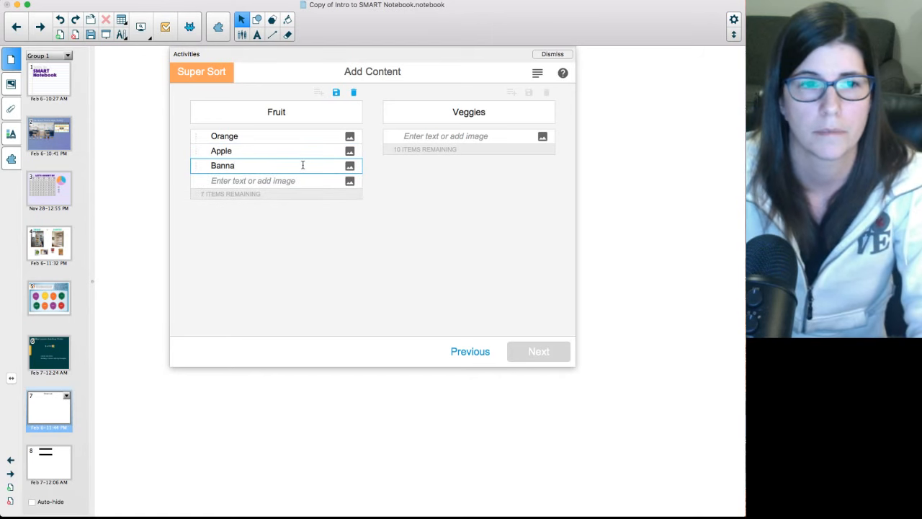
pyautogui.press('BackSpace')
pyautogui.press('BackSpace')
pyautogui.write('ana')
# Add Lettuce, Corn and Potatoes as text items in the Veggies category.
pyautogui.click(471, 136)
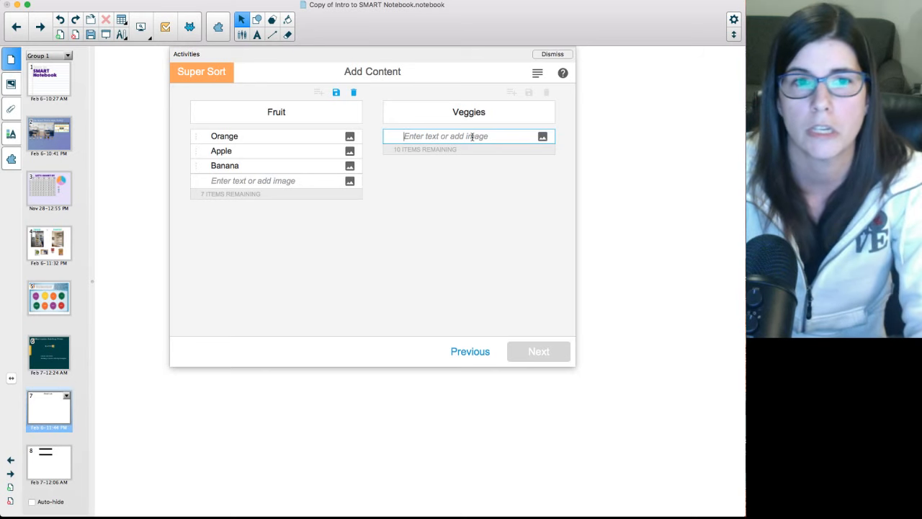
pyautogui.write('Lettuce')
pyautogui.click(469, 149)
pyautogui.write('Co')
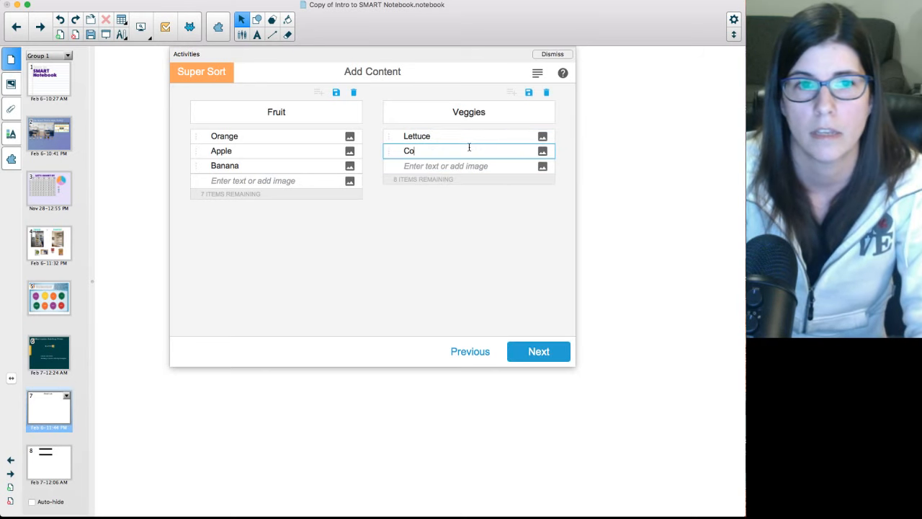
pyautogui.write('rn')
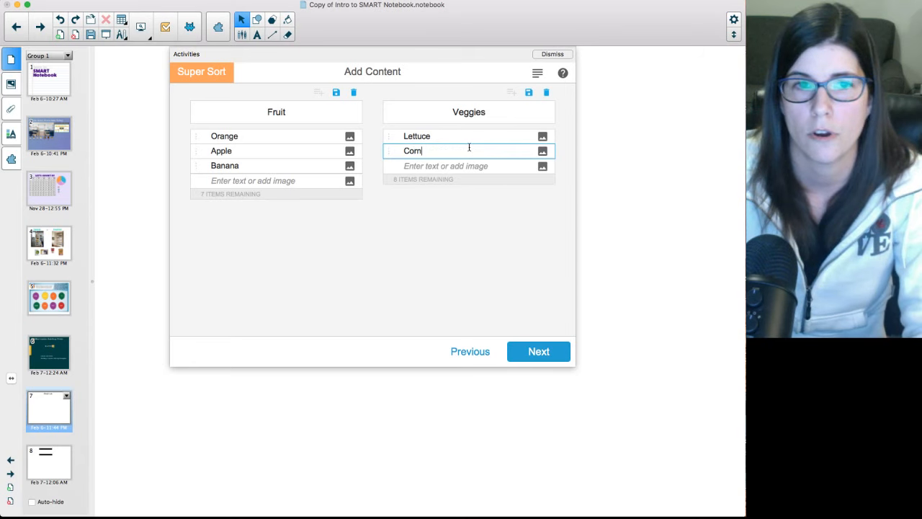
pyautogui.click(469, 167)
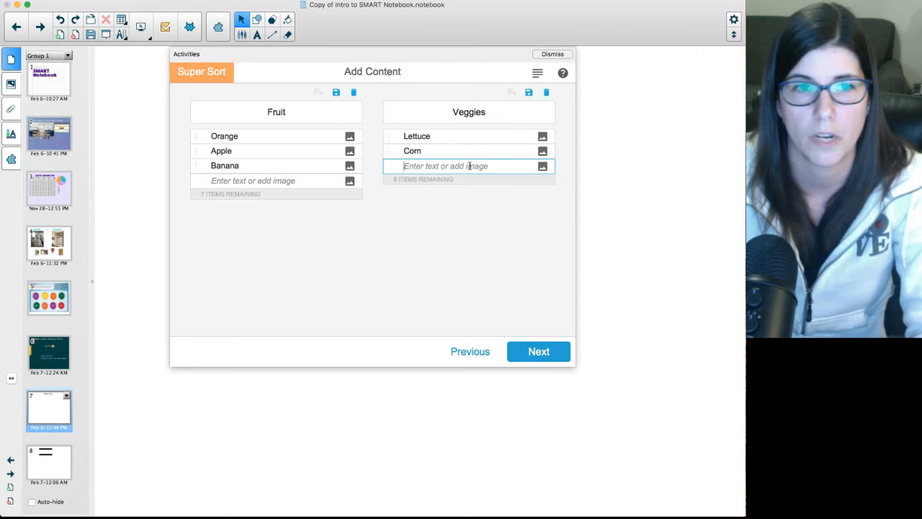
pyautogui.write('Potatoe')
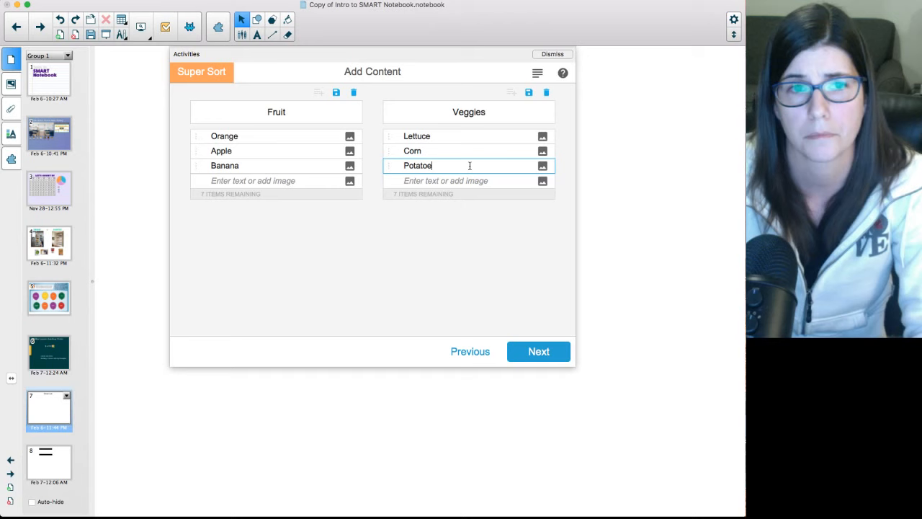
pyautogui.write('s')
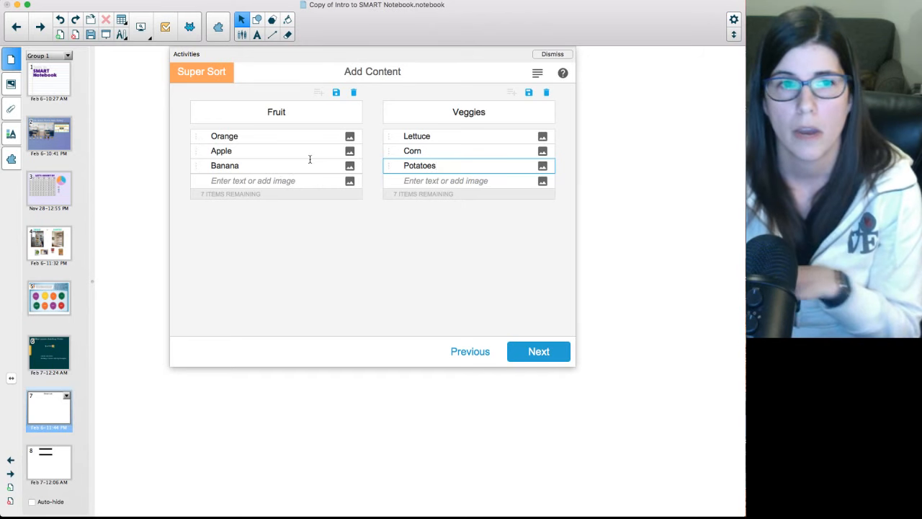
# Choose the Space theme for the Super Sort activity and finish creating it on the page.
pyautogui.click(539, 353)
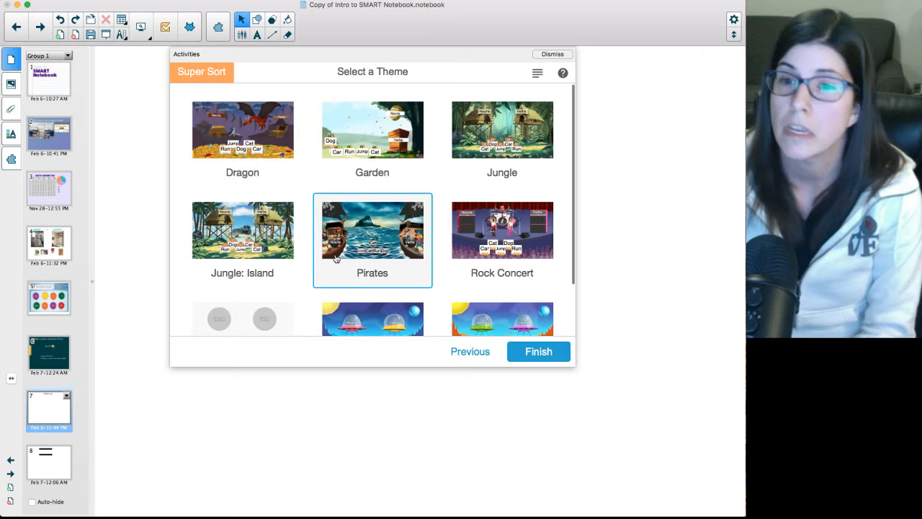
pyautogui.scroll(-2, 335, 259)
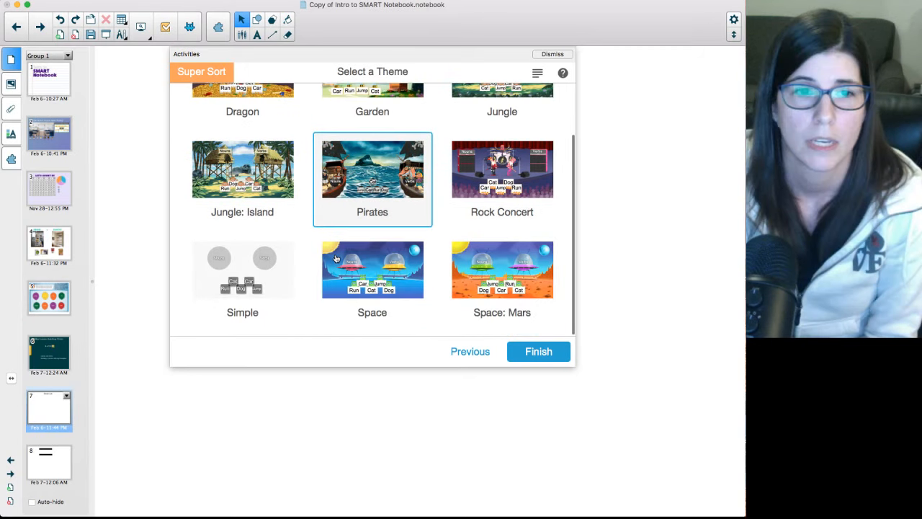
pyautogui.scroll(2, 335, 258)
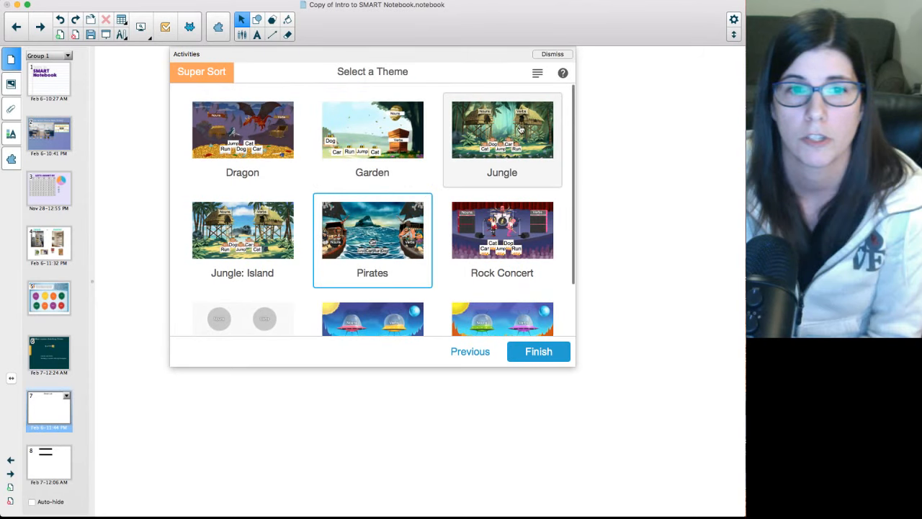
pyautogui.scroll(-2, 520, 259)
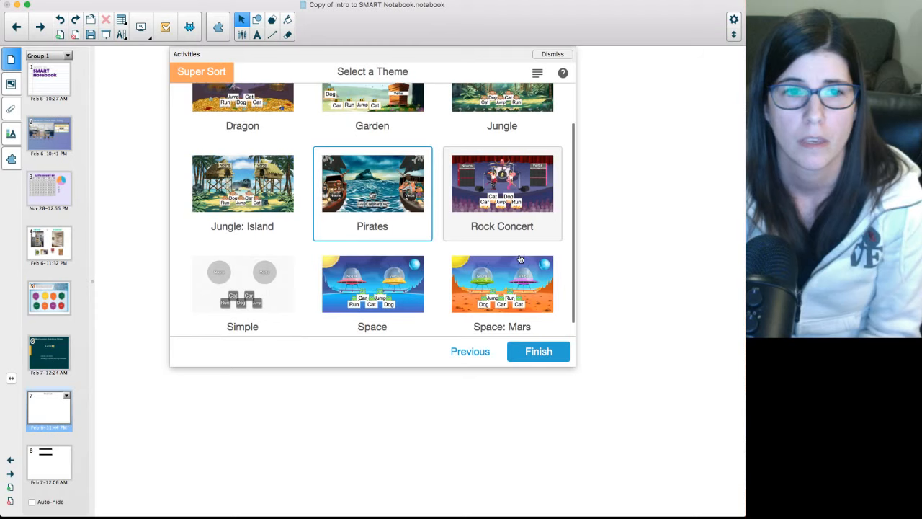
pyautogui.click(390, 291)
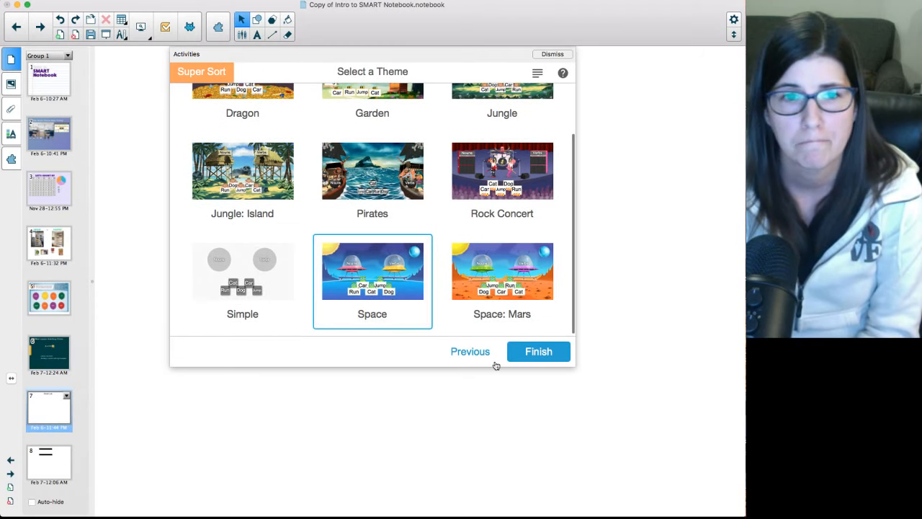
pyautogui.click(538, 353)
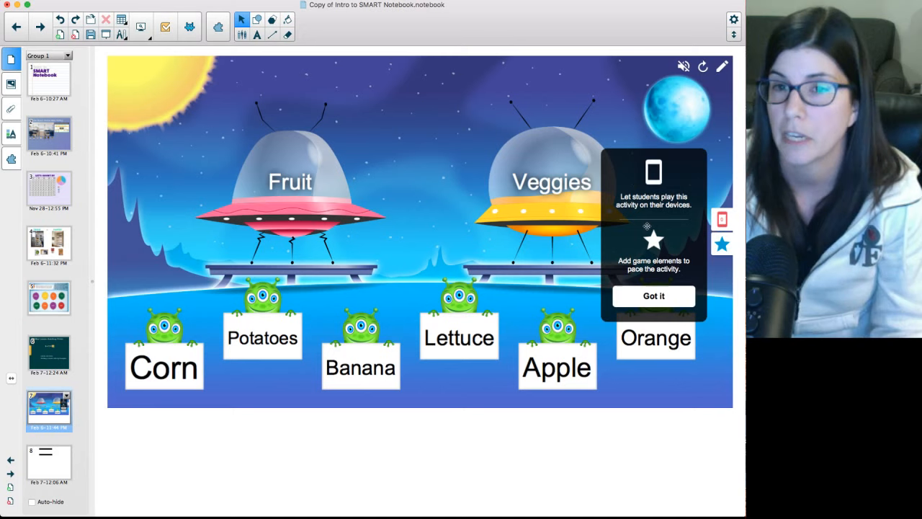
# Dismiss the activity tips and test the sorting by placing Corn on the Veggies spaceship.
pyautogui.click(643, 288)
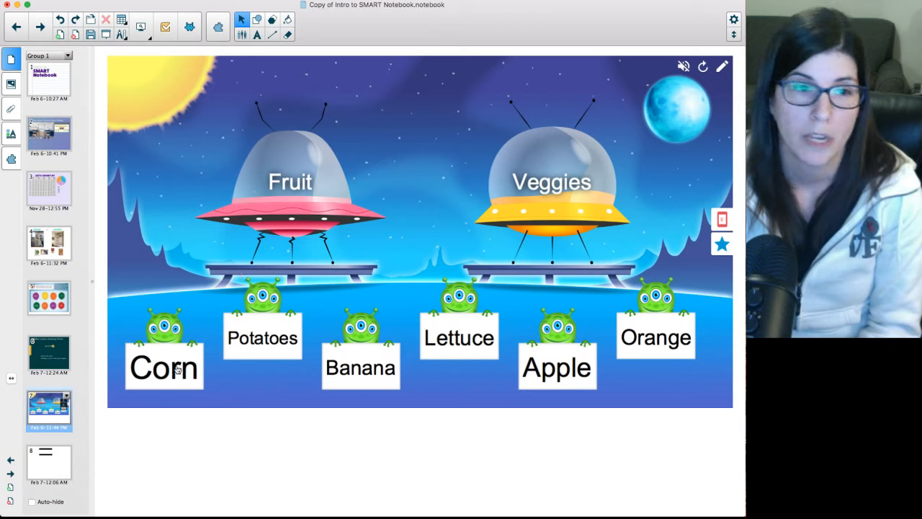
pyautogui.moveTo(177, 369); pyautogui.dragTo(564, 205)
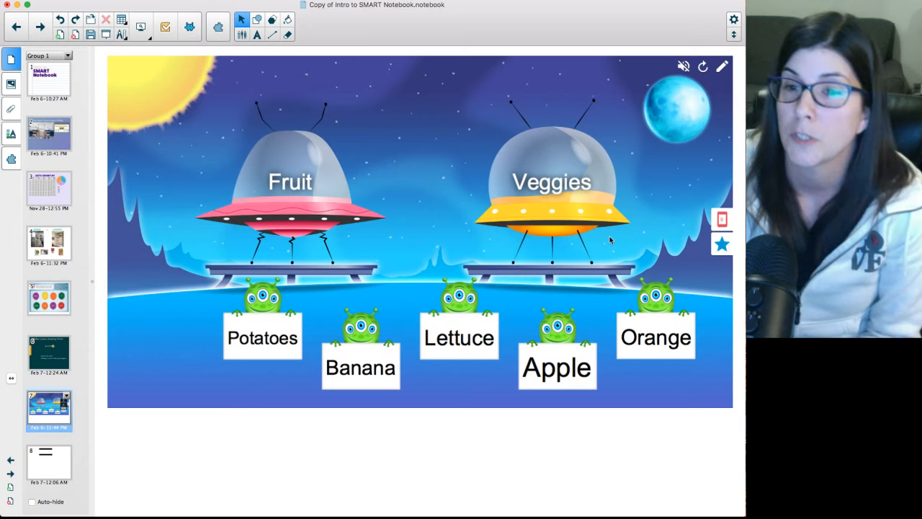
# Open the activity for student devices, start the account sign-in, and bring the browser sign-in page into view.
pyautogui.click(721, 217)
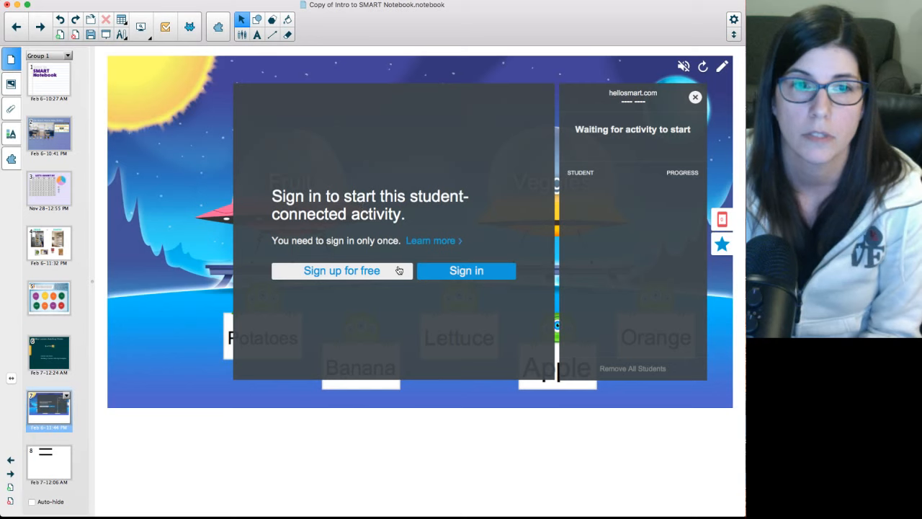
pyautogui.click(307, 3)
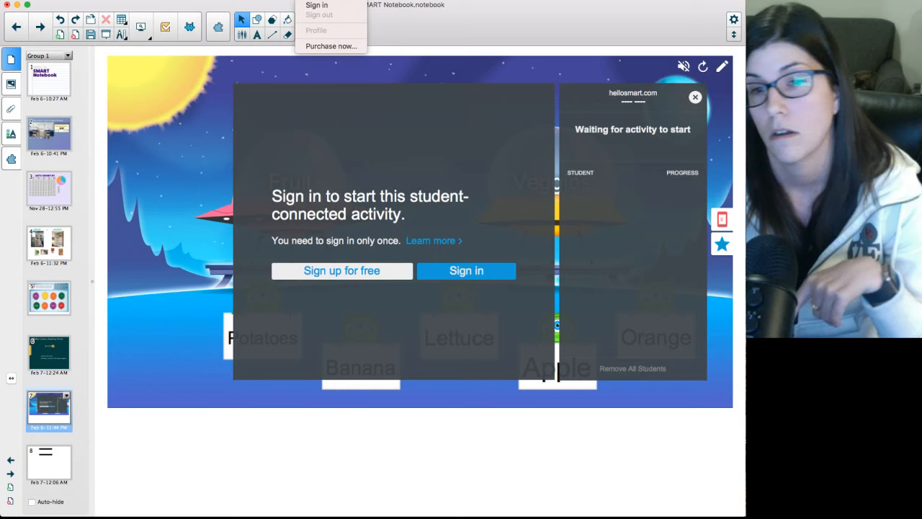
pyautogui.click(317, 5)
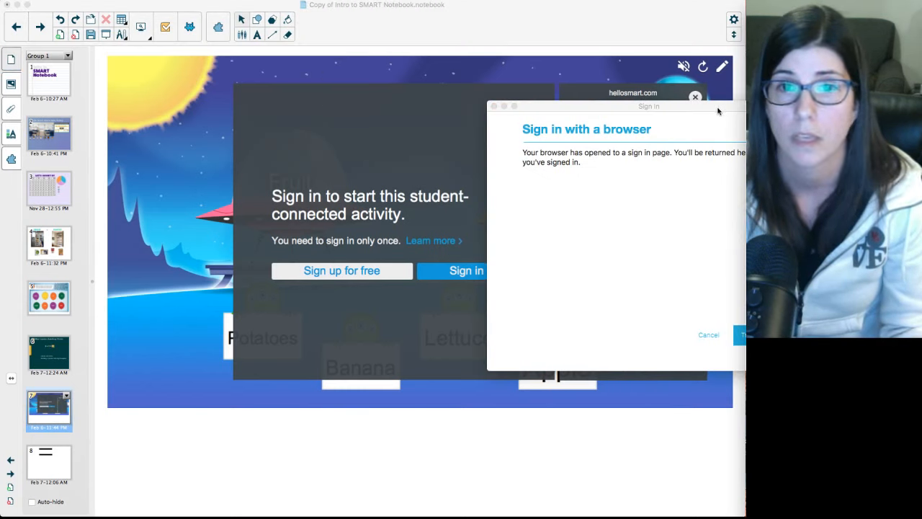
pyautogui.moveTo(718, 110); pyautogui.dragTo(594, 103)
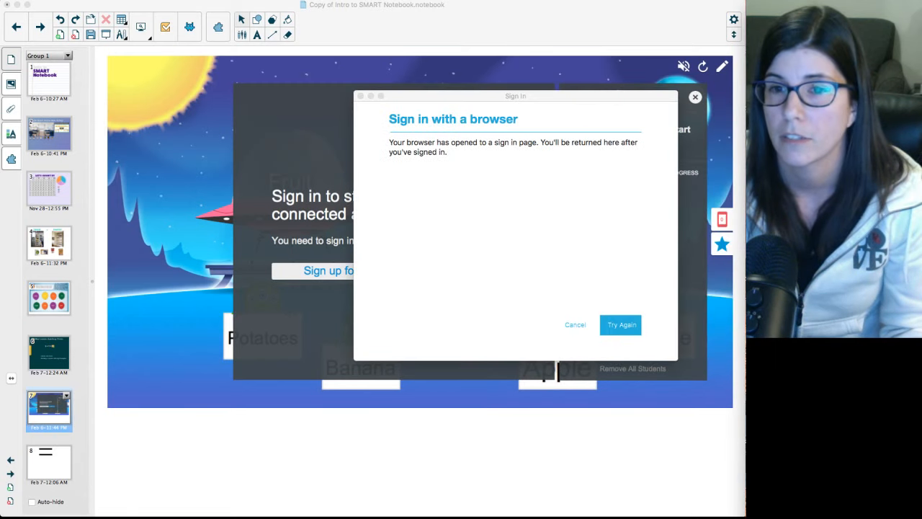
pyautogui.moveTo(745, 106); pyautogui.dragTo(503, 8)
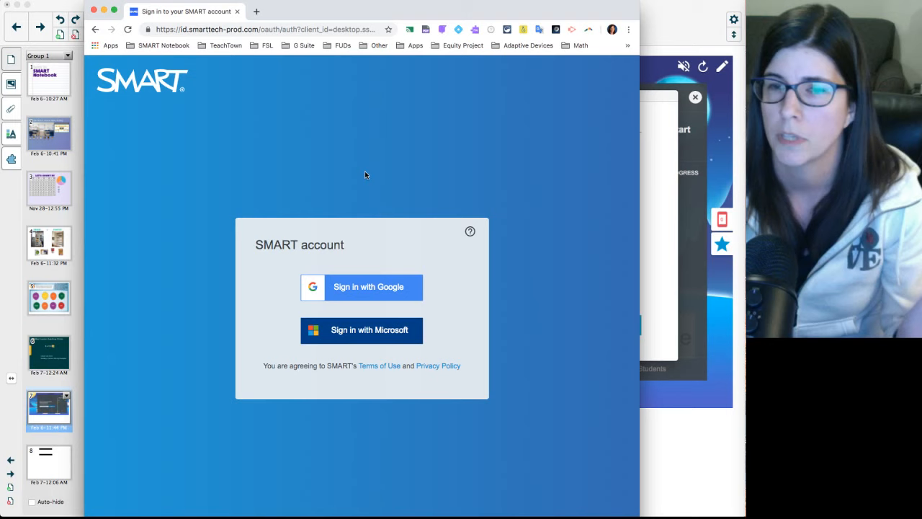
# Sign in to SMART with the listed Google account and close the sign-in confirmation window.
pyautogui.click(356, 295)
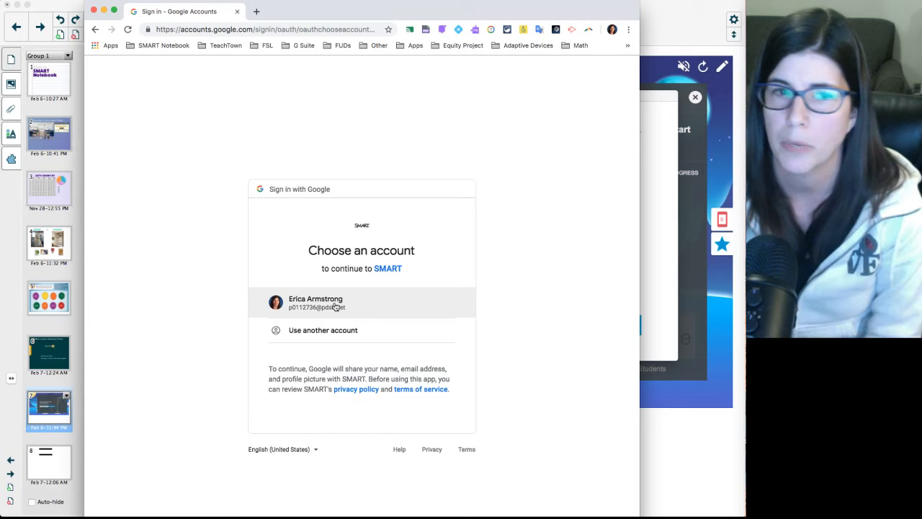
pyautogui.click(332, 305)
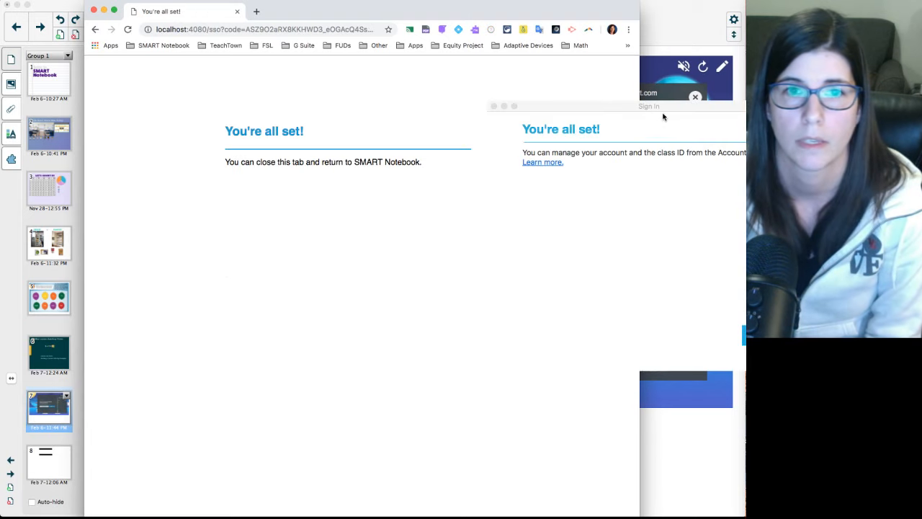
pyautogui.click(760, 335)
pyautogui.click(759, 335)
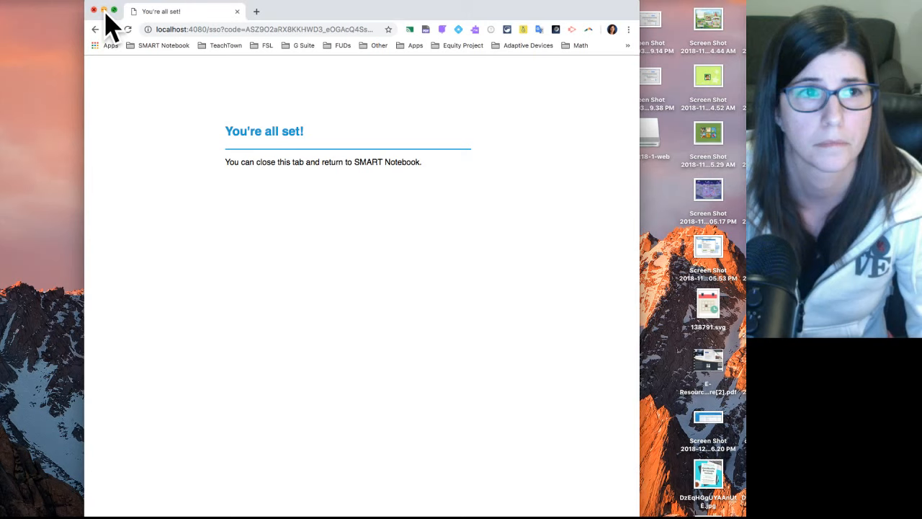
# Minimize the browser window, switch back to SMART Notebook and recover the lost files.
pyautogui.click(104, 11)
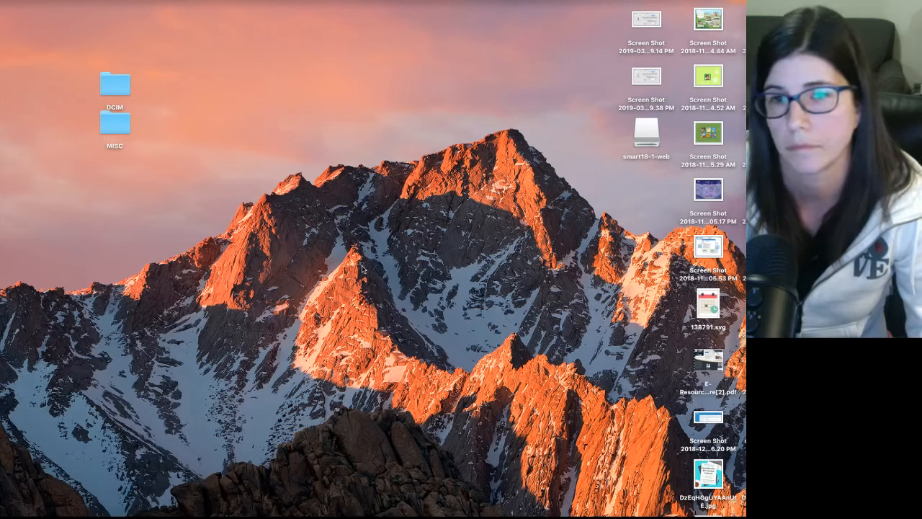
pyautogui.click(723, 222)
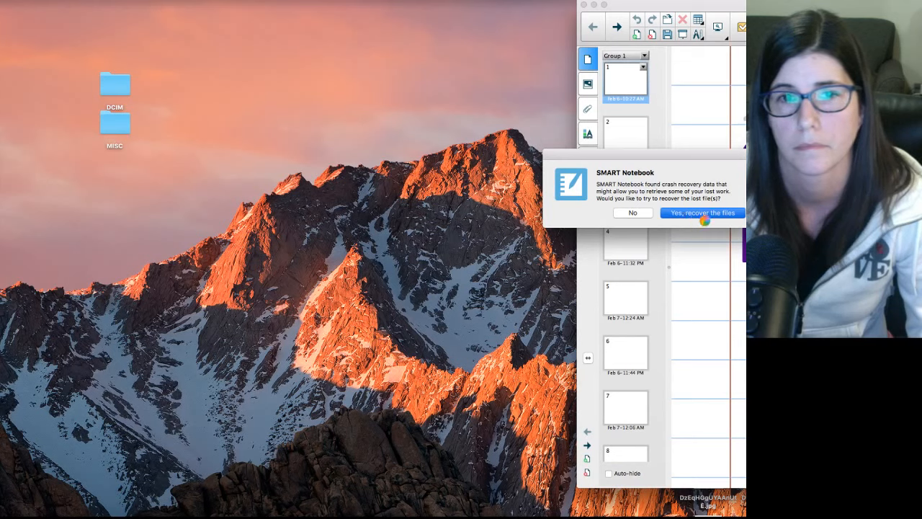
pyautogui.click(700, 215)
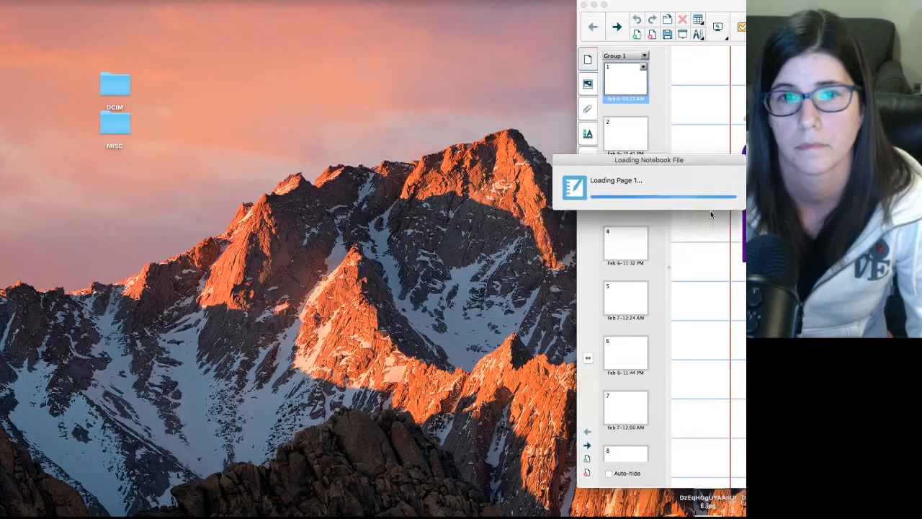
# Close the older notebook window, then move the recovered notebook into the screen's upper-left corner and widen its window.
pyautogui.doubleClick(623, 11)
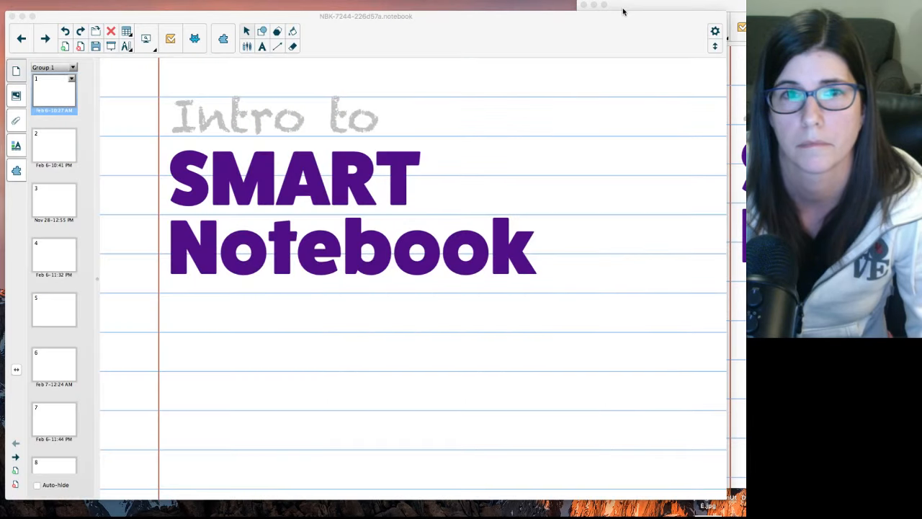
pyautogui.click(635, 6)
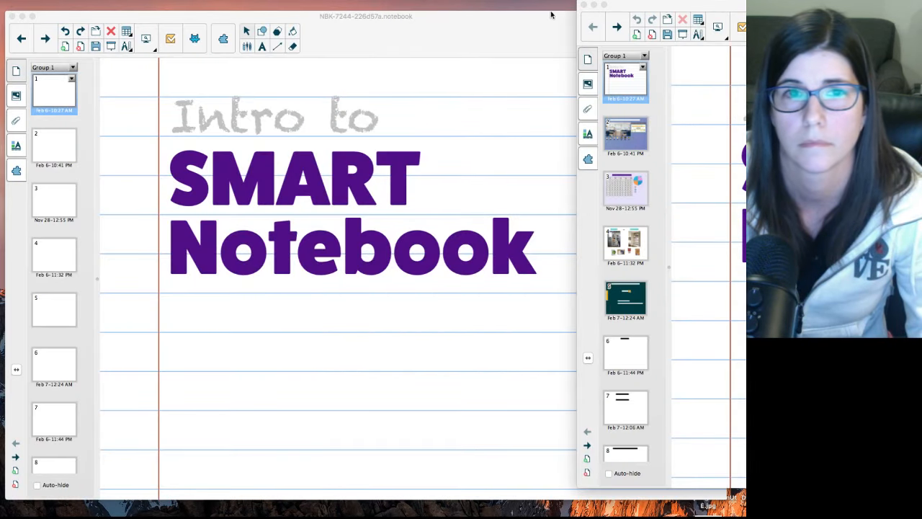
pyautogui.click(585, 6)
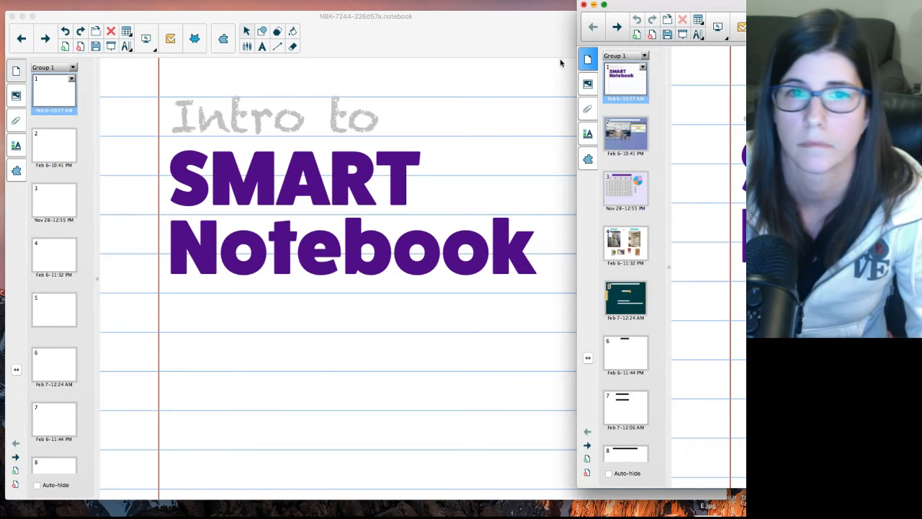
pyautogui.moveTo(526, 36); pyautogui.dragTo(520, 24)
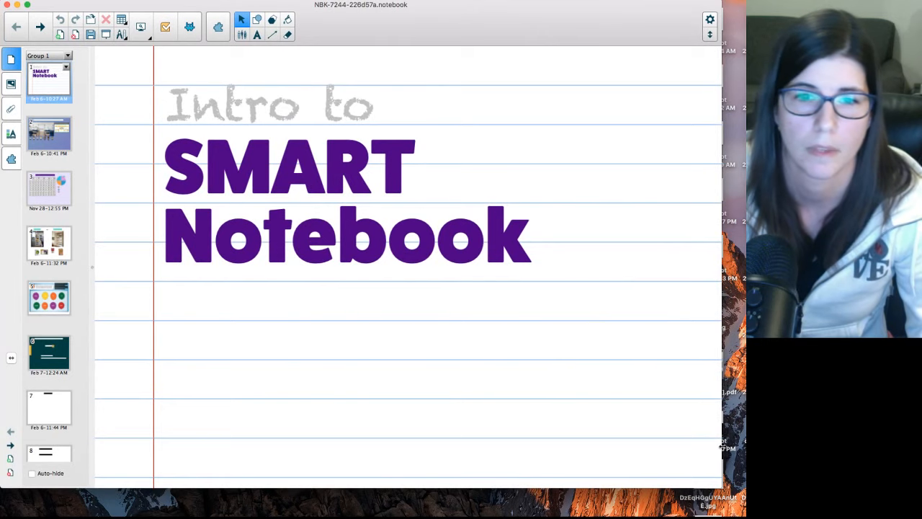
pyautogui.moveTo(722, 446); pyautogui.dragTo(745, 446)
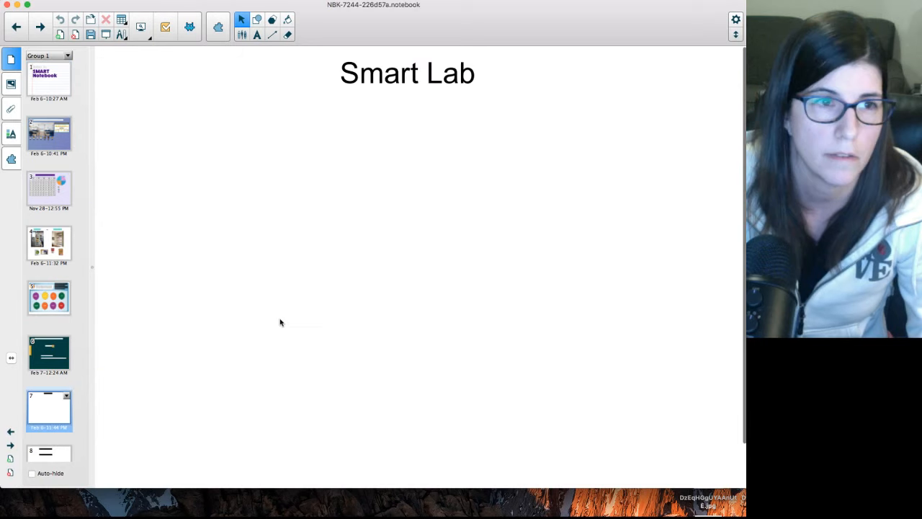
# Start a new Super Sort activity on the Smart Lab page.
pyautogui.click(190, 31)
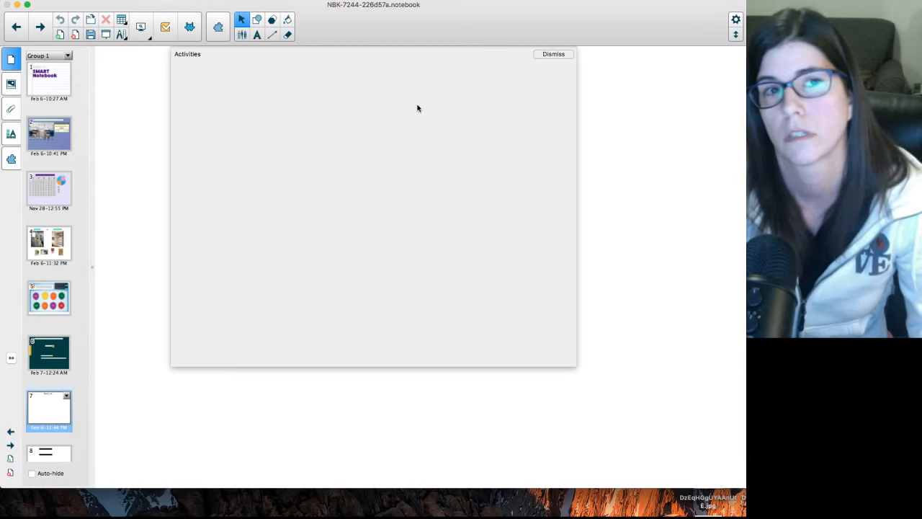
pyautogui.scroll(-6, 324, 238)
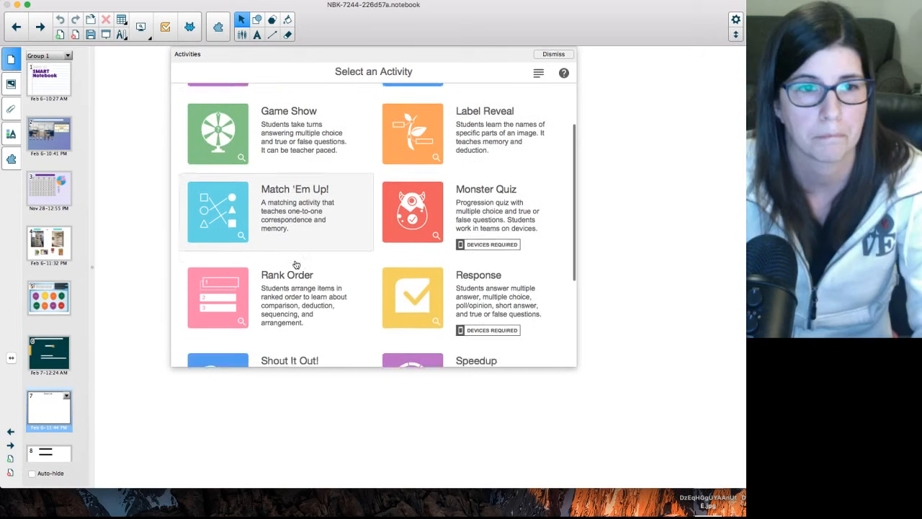
pyautogui.click(302, 321)
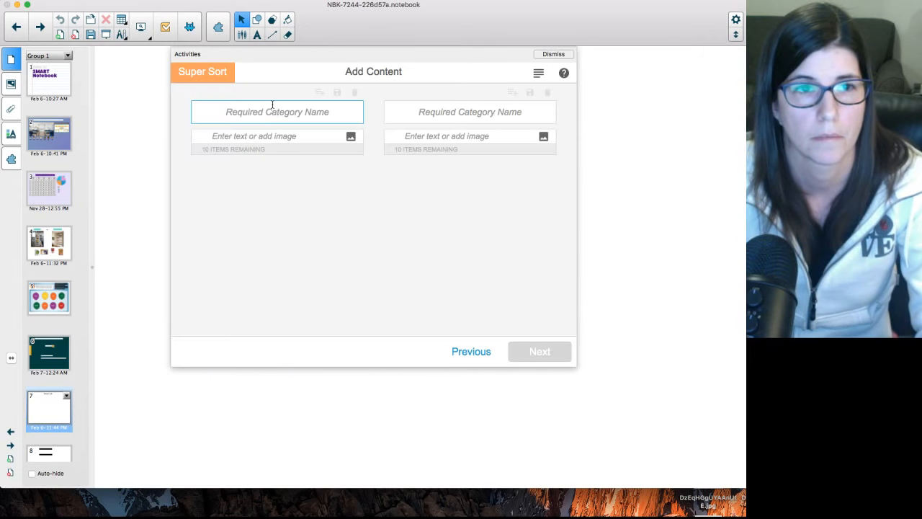
# Name the first sorting category Fruits and add the items apple and orange.
pyautogui.write('Fruits')
pyautogui.click(282, 135)
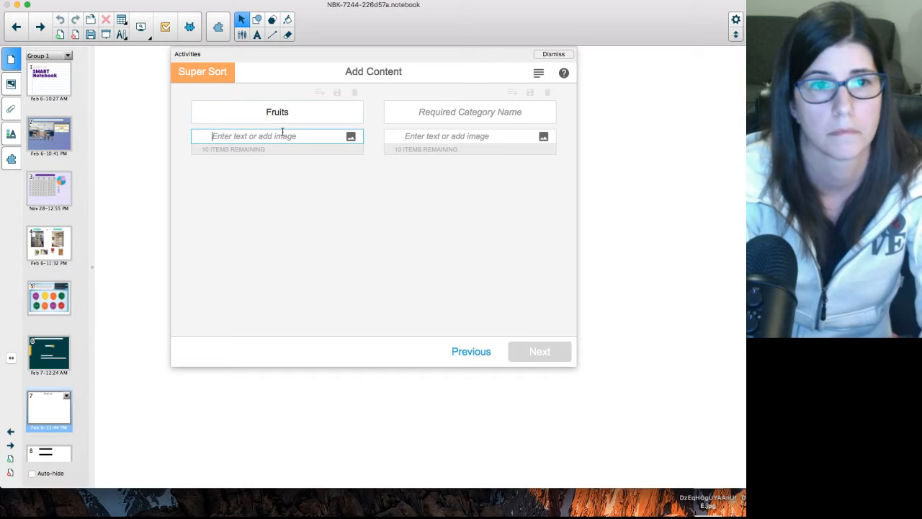
pyautogui.write('apple')
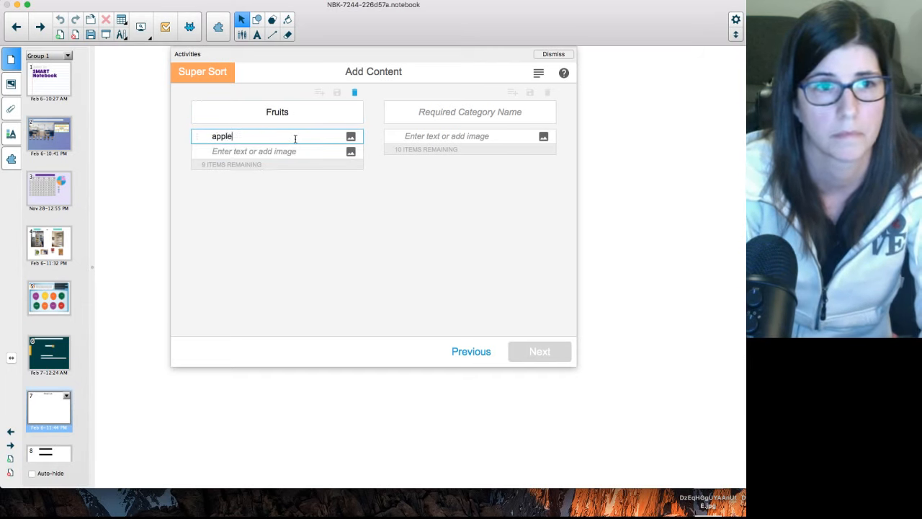
pyautogui.press('Return')
pyautogui.write('orange')
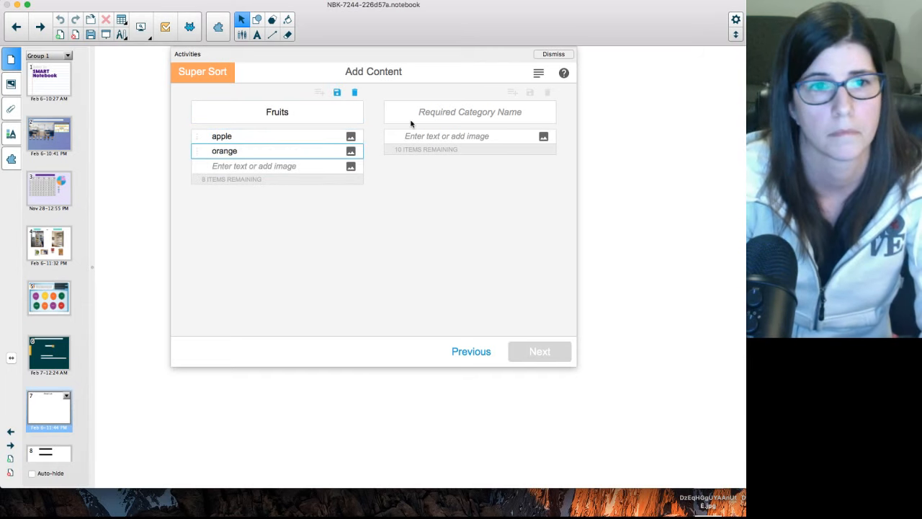
# Name the second sorting category Veggies and add the items carrot and corn.
pyautogui.click(410, 121)
pyautogui.write('Veggies')
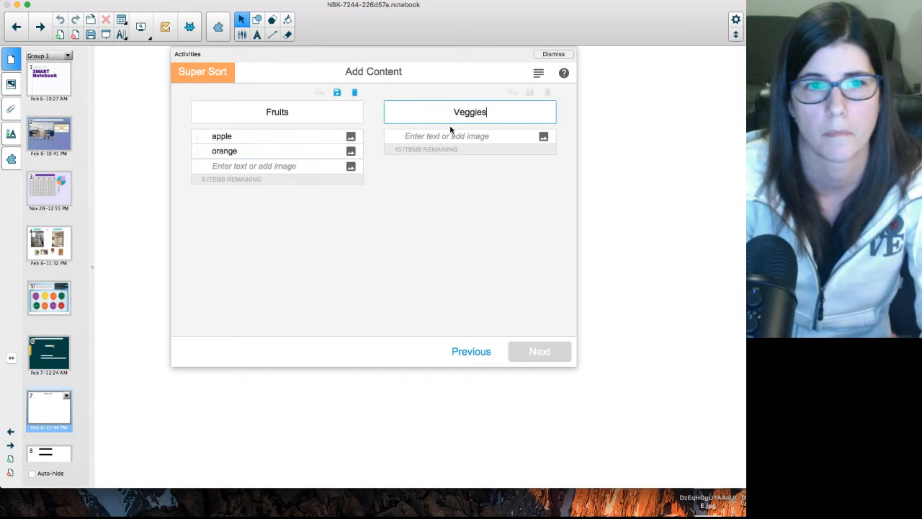
pyautogui.click(454, 135)
pyautogui.write('carrot')
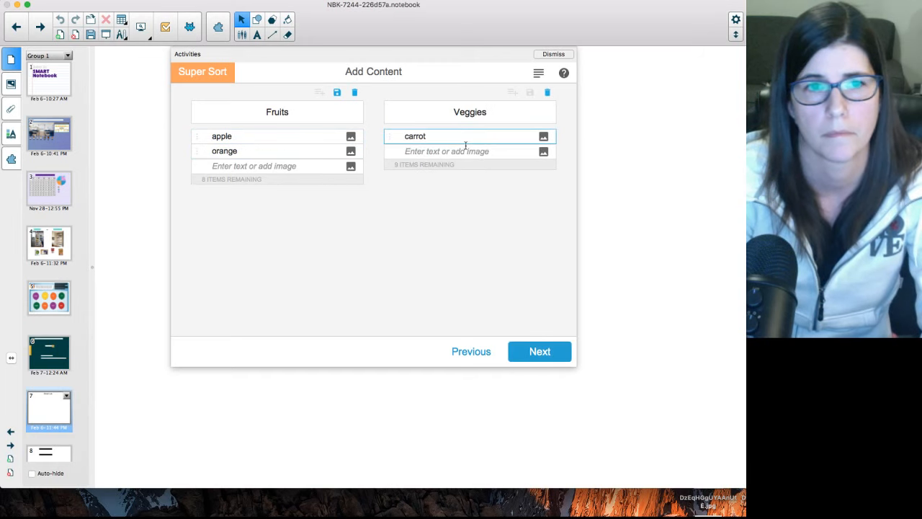
pyautogui.click(468, 150)
pyautogui.write('co')
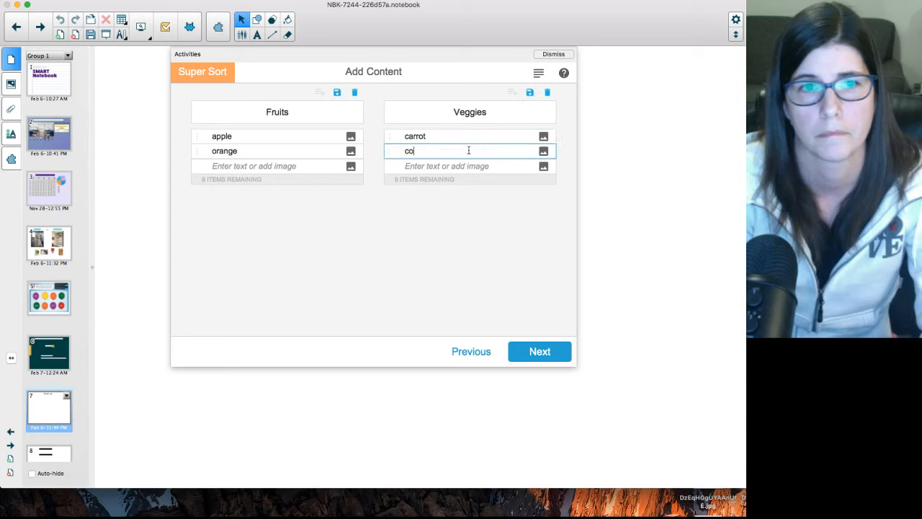
# Create the activity with the Pirates theme and start it for the connected student devices.
pyautogui.click(542, 353)
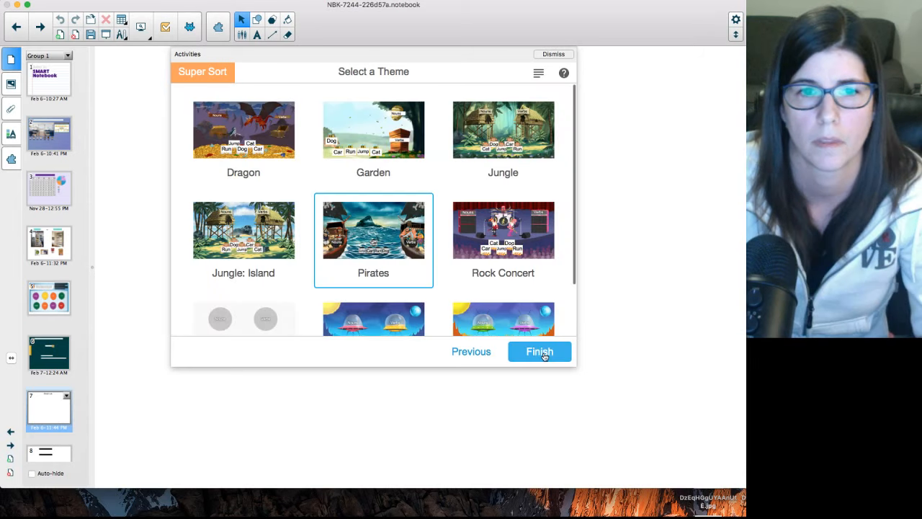
pyautogui.click(542, 353)
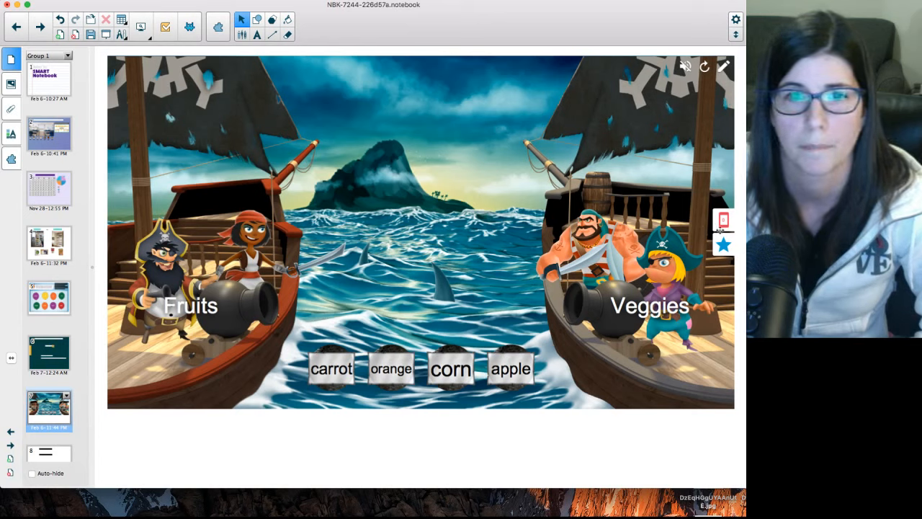
pyautogui.click(722, 223)
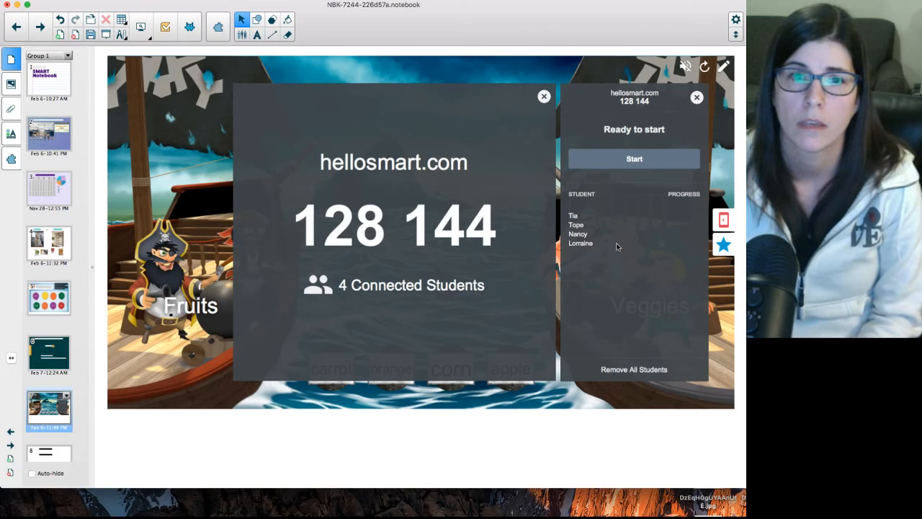
pyautogui.click(635, 163)
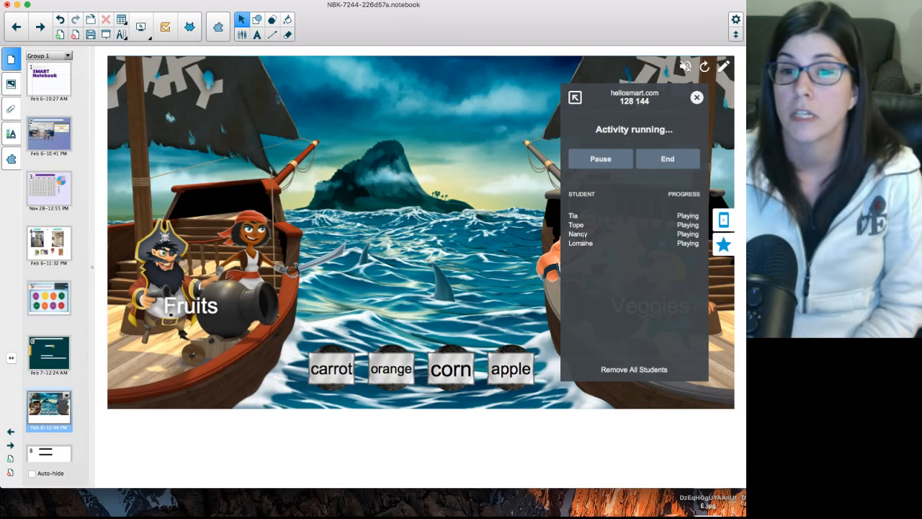
# Pause and resume the running student activity, and end it once the students are done.
pyautogui.click(600, 164)
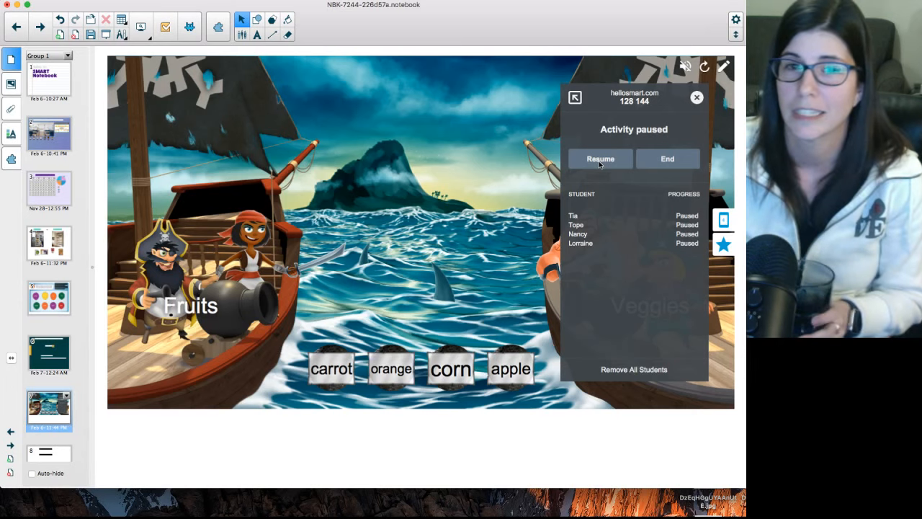
pyautogui.click(600, 160)
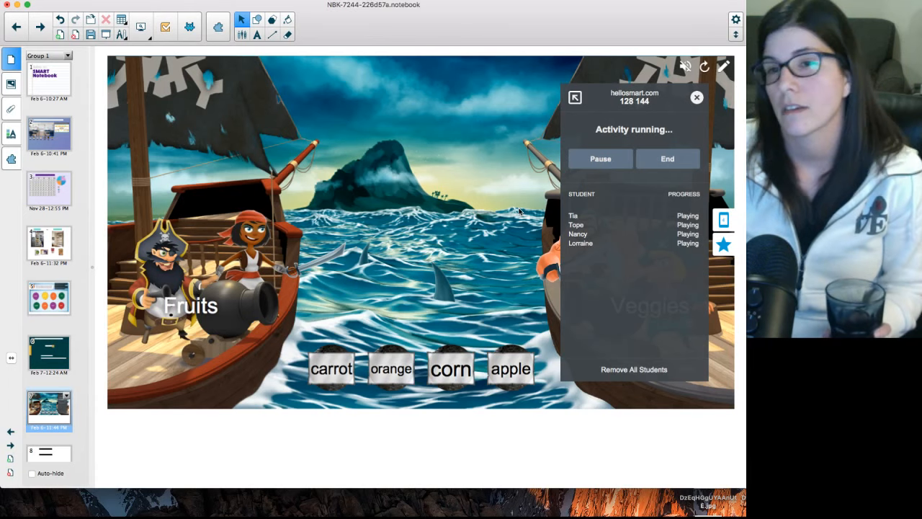
pyautogui.click(673, 161)
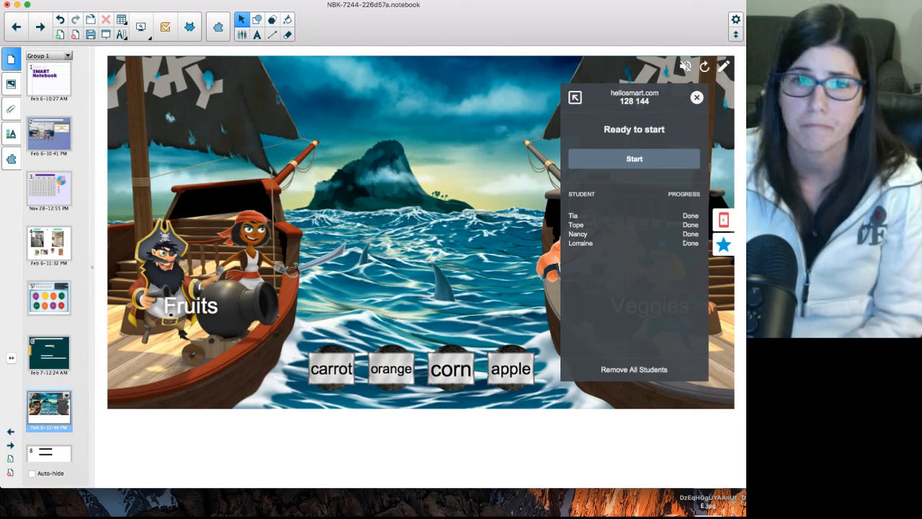
# Add the Timer game element to the pirate sorting activity.
pyautogui.click(723, 245)
pyautogui.click(724, 245)
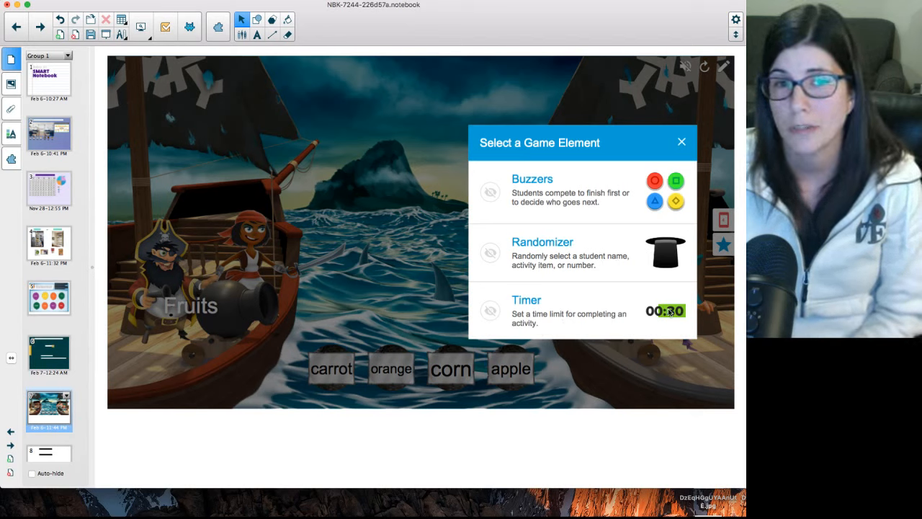
pyautogui.click(670, 311)
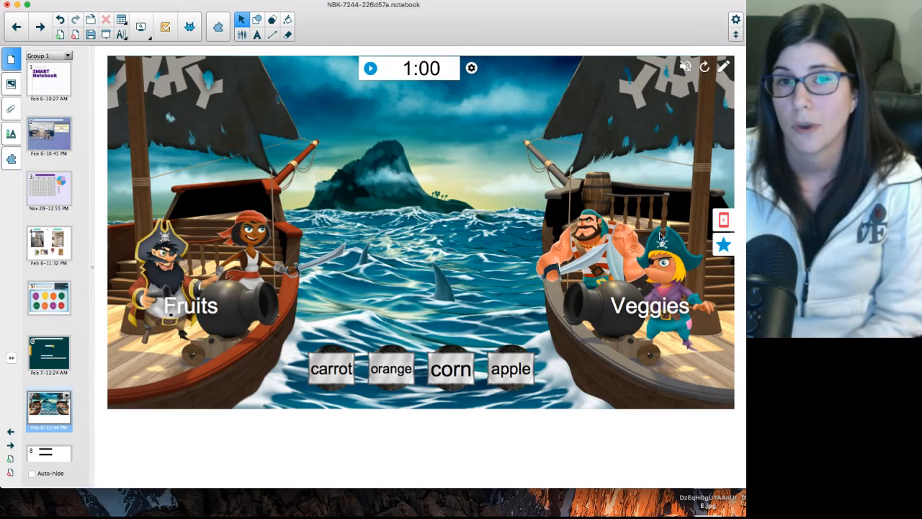
# Add the Randomizer game element, check its student list setting and return to the randomize options.
pyautogui.click(723, 247)
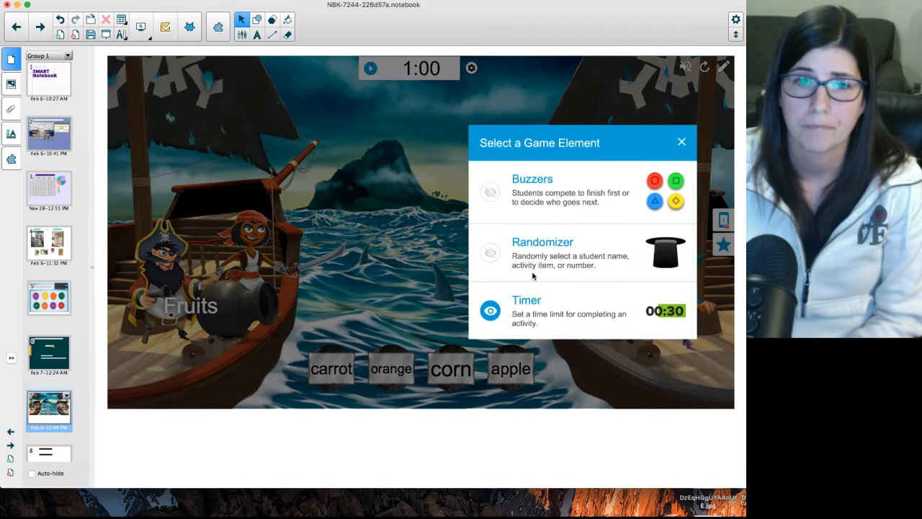
pyautogui.click(491, 258)
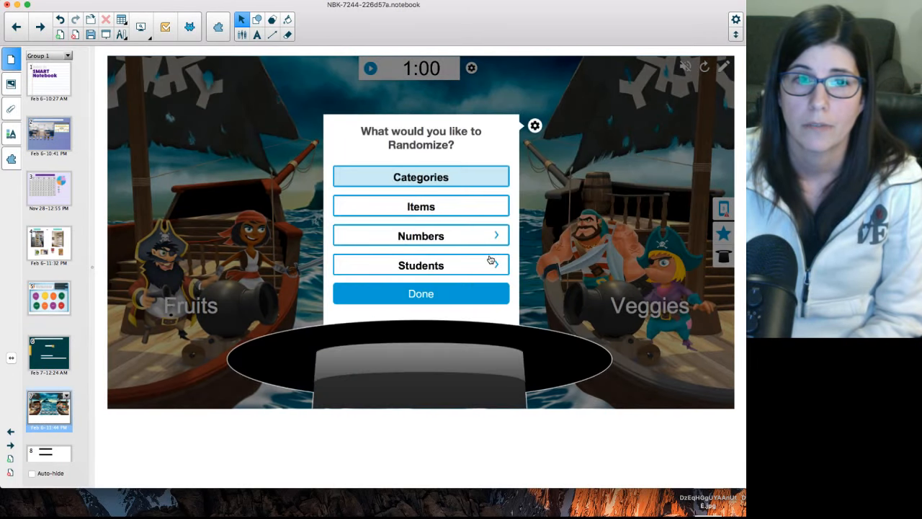
pyautogui.click(467, 265)
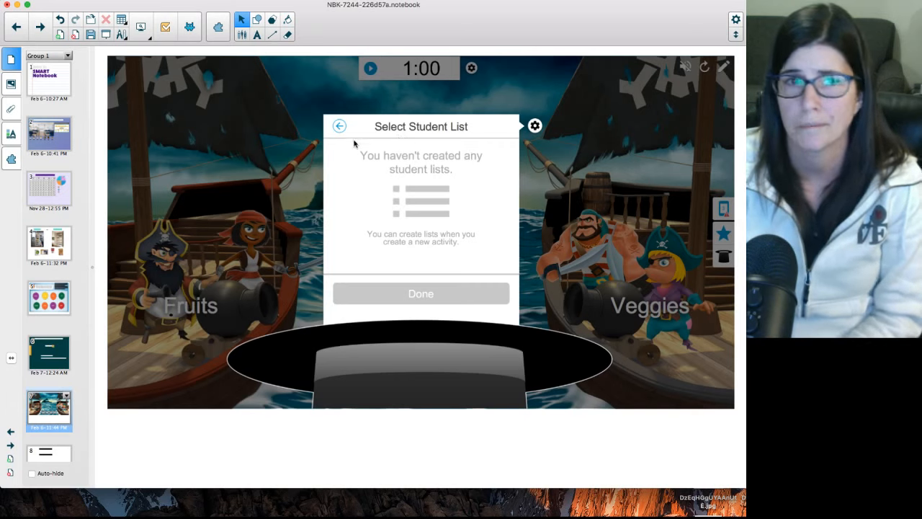
pyautogui.click(340, 126)
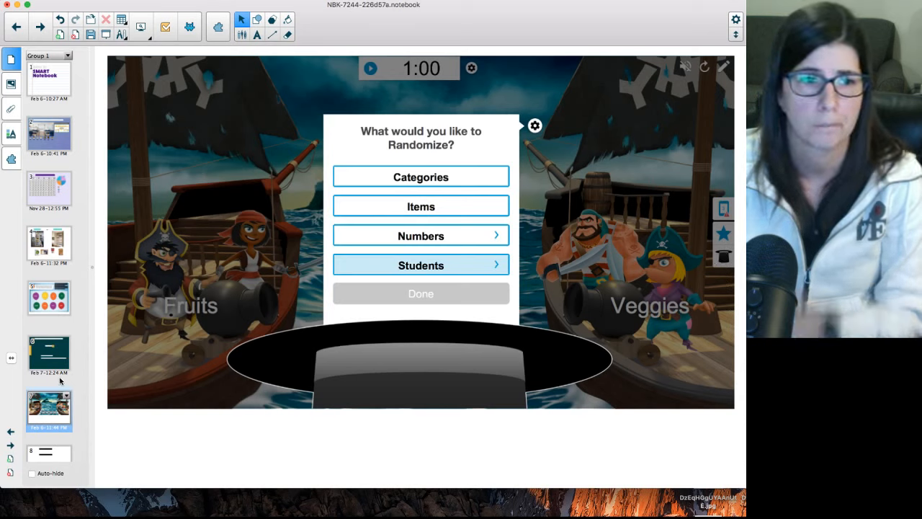
# Go to page 8 on Publishing Files and the iPad Player App.
pyautogui.scroll(-3, 61, 381)
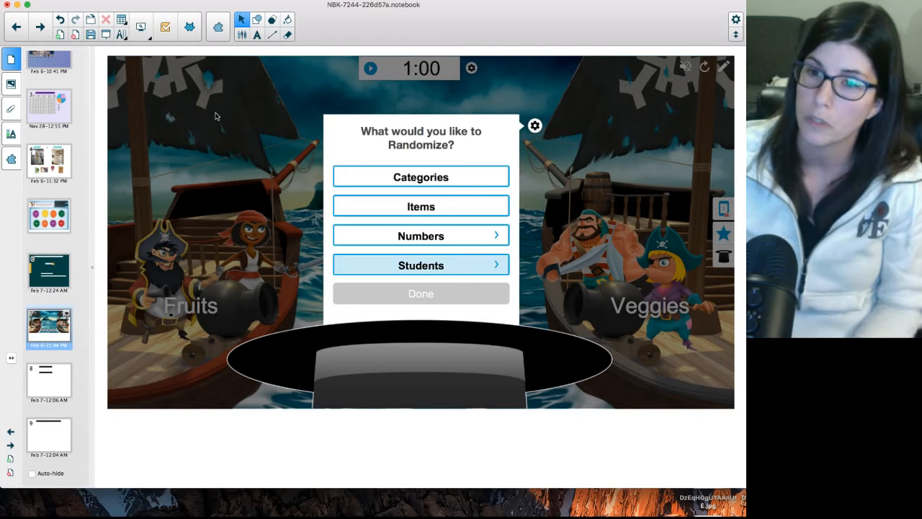
pyautogui.click(52, 387)
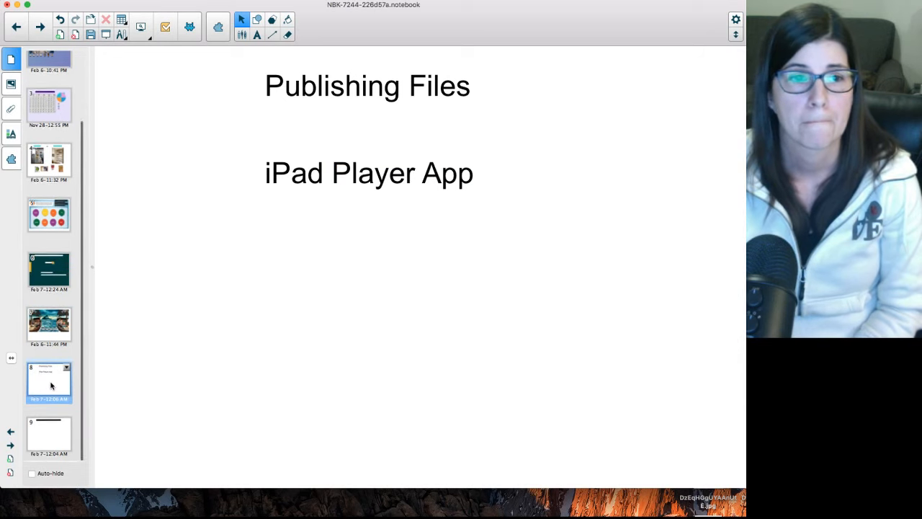